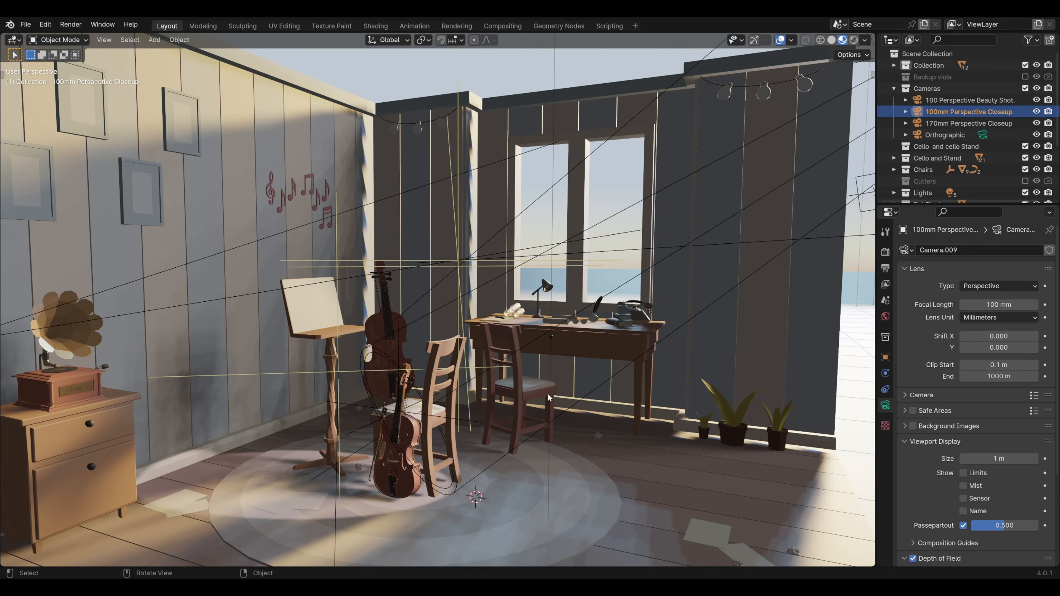
- Look through the 100mm Perspective Closeup camera, split the 3D viewport in two side by side, and set one half to Solid shading
{"action": "key", "text": "KP_0"}
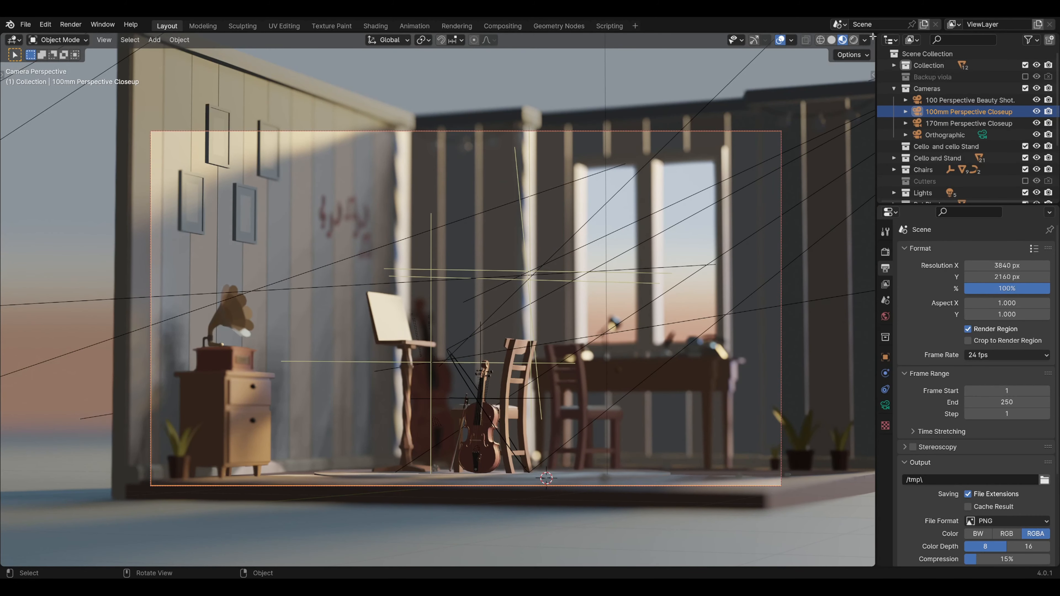
{"action": "left_click_drag", "start_coordinate": [874, 37], "coordinate": [380, 162]}
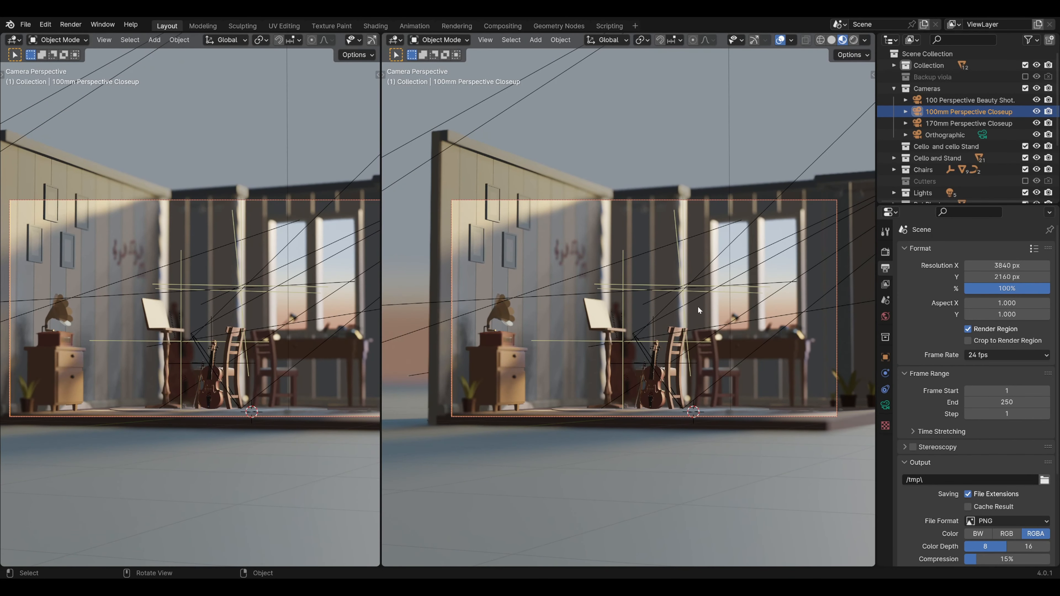
{"action": "left_click", "coordinate": [832, 40]}
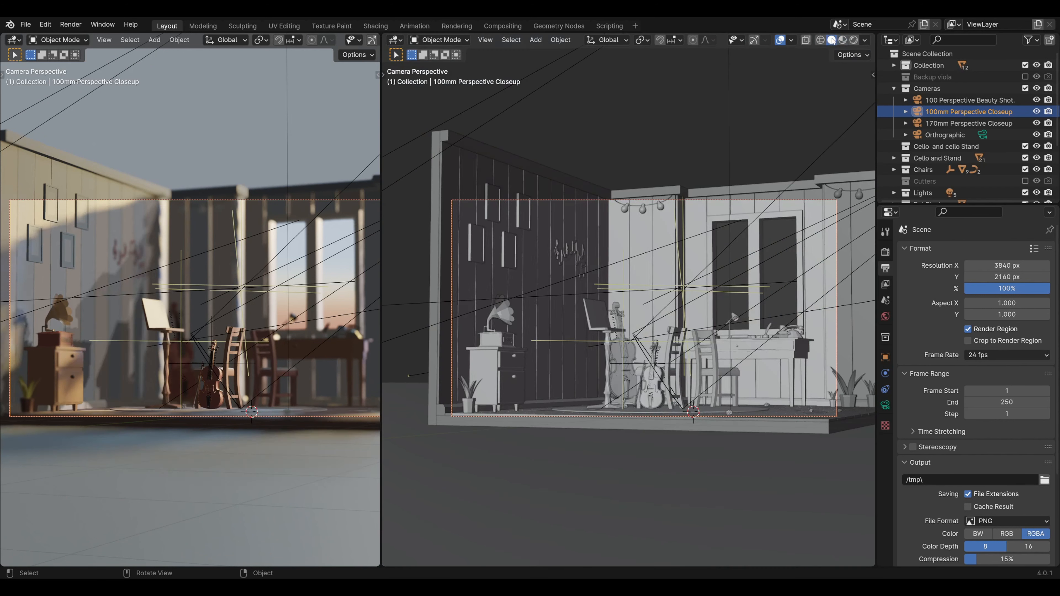
- Set the other viewport to Rendered shading with overlays hidden and fit the whole camera frame in it
{"action": "scroll", "coordinate": [309, 40], "scroll_direction": "down", "scroll_amount": 4}
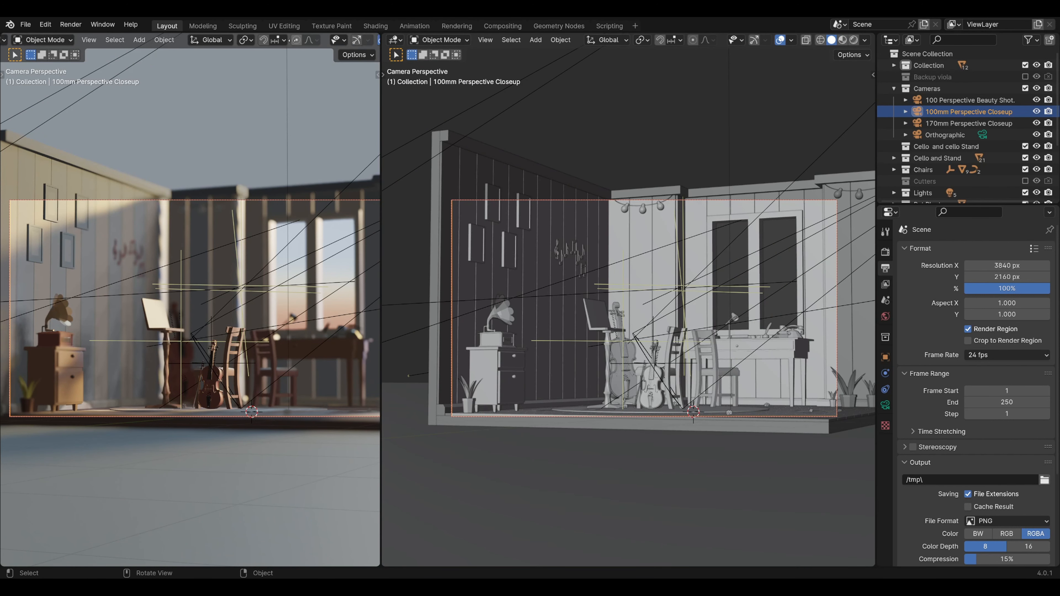
{"action": "left_click", "coordinate": [359, 39]}
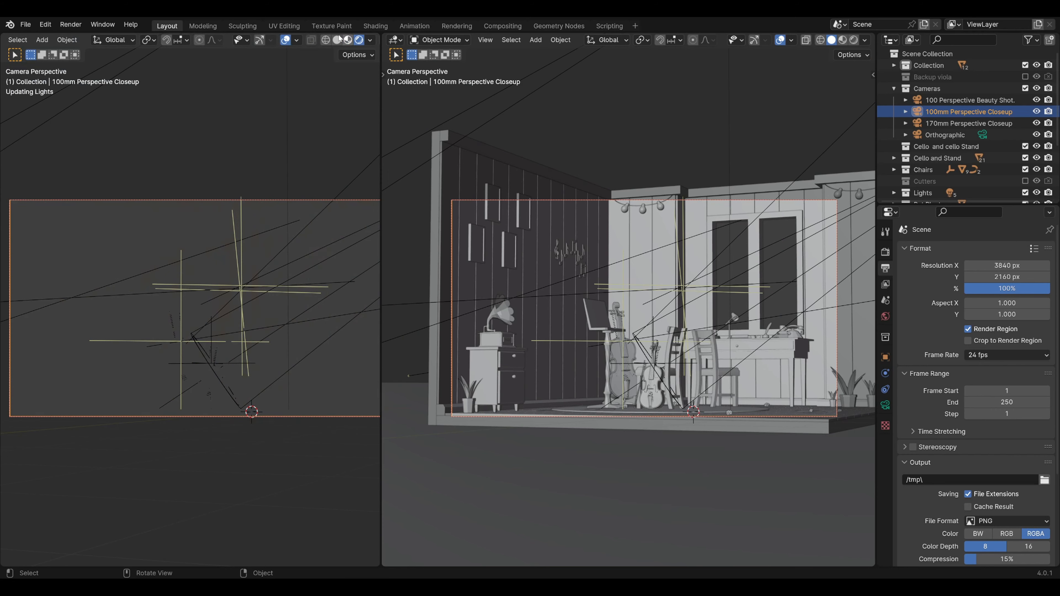
{"action": "left_click", "coordinate": [286, 39]}
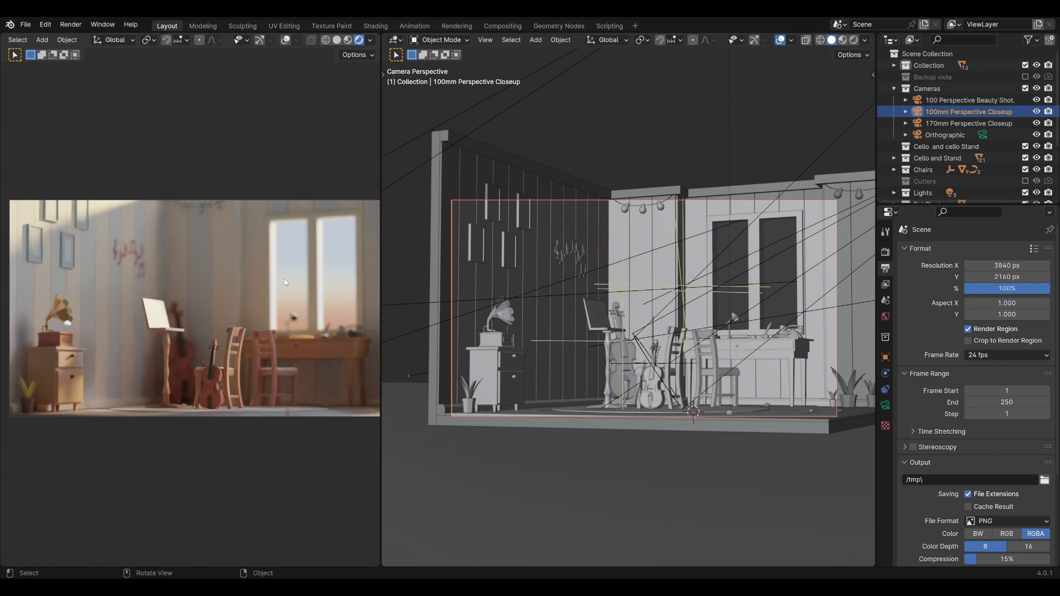
{"action": "scroll", "coordinate": [285, 282], "scroll_direction": "down", "scroll_amount": 1}
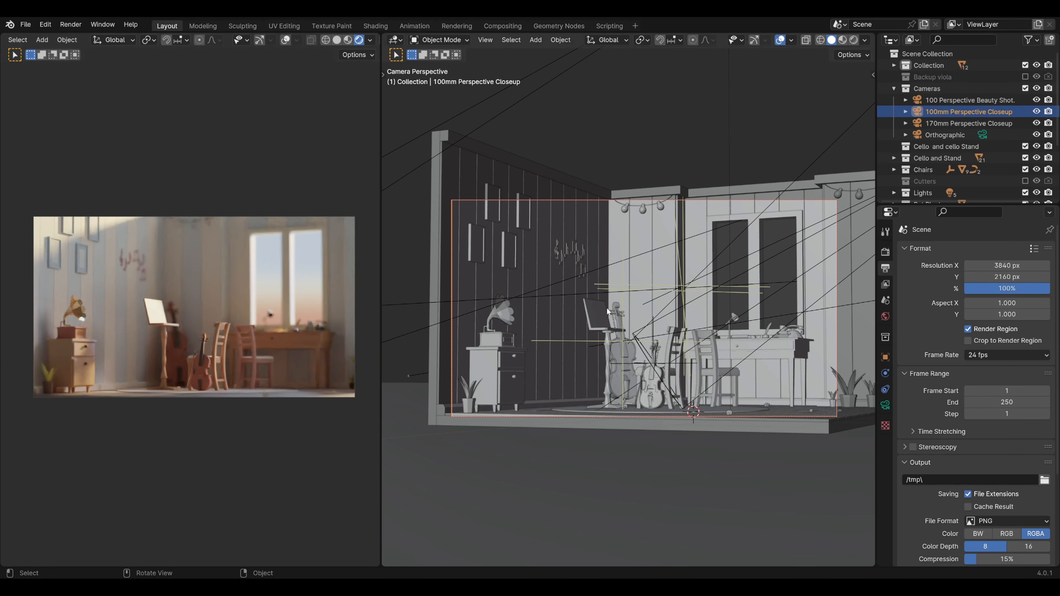
- Leave the camera view in the solid viewport and duplicate the upper distant area light in place
{"action": "key", "text": "KP_0"}
{"action": "mouse_move", "coordinate": [690, 295]}
{"action": "middle_mouse_down"}
{"action": "mouse_move", "coordinate": [670, 306]}
{"action": "mouse_move", "coordinate": [679, 327]}
{"action": "mouse_move", "coordinate": [673, 294]}
{"action": "middle_mouse_up"}
{"action": "scroll", "coordinate": [673, 294], "scroll_direction": "up", "scroll_amount": 4}
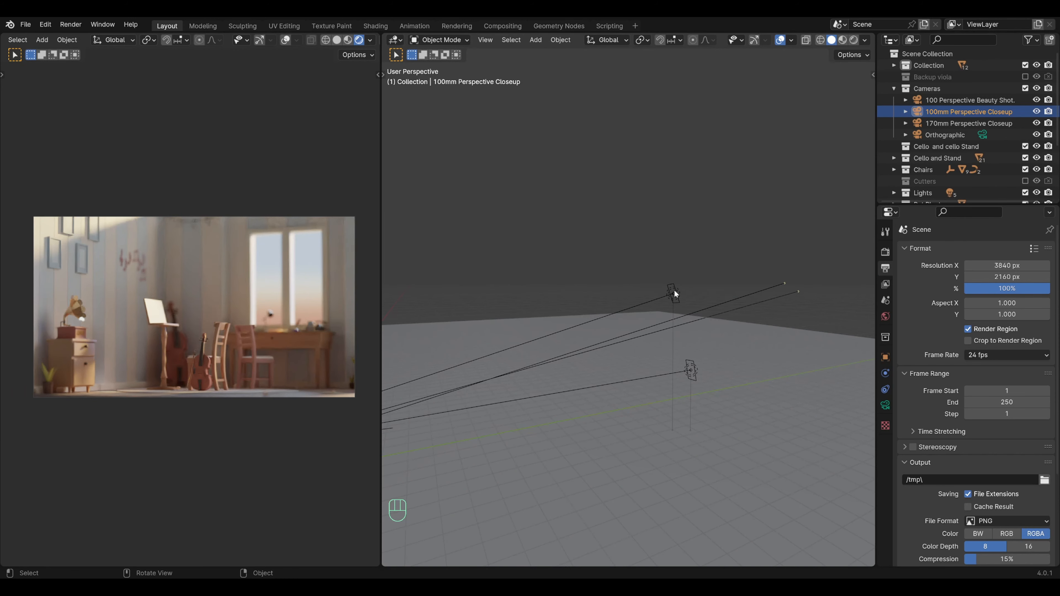
{"action": "left_click", "coordinate": [674, 293]}
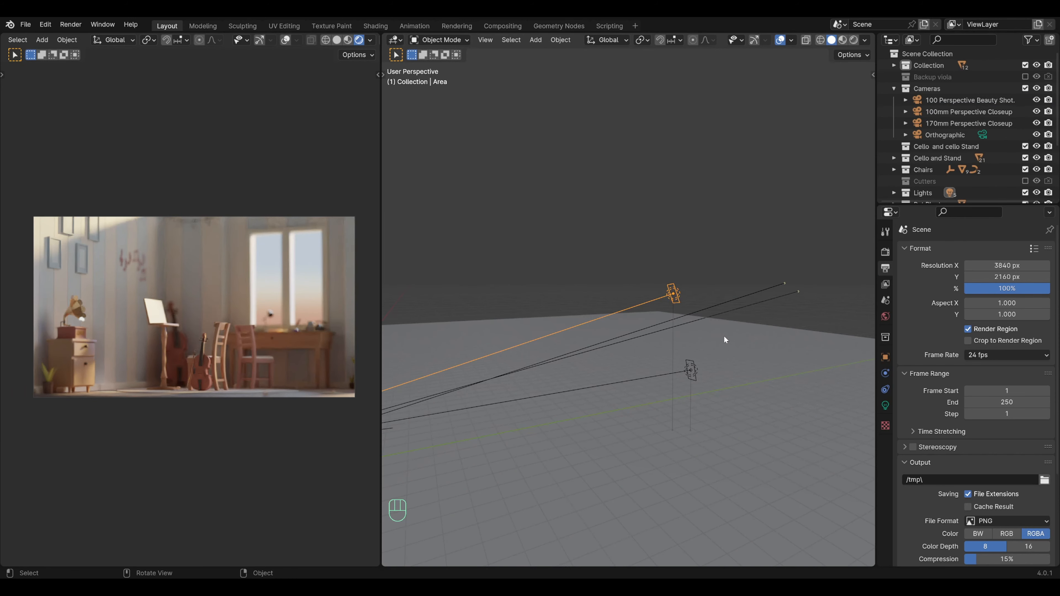
{"action": "key", "text": "shift+d"}
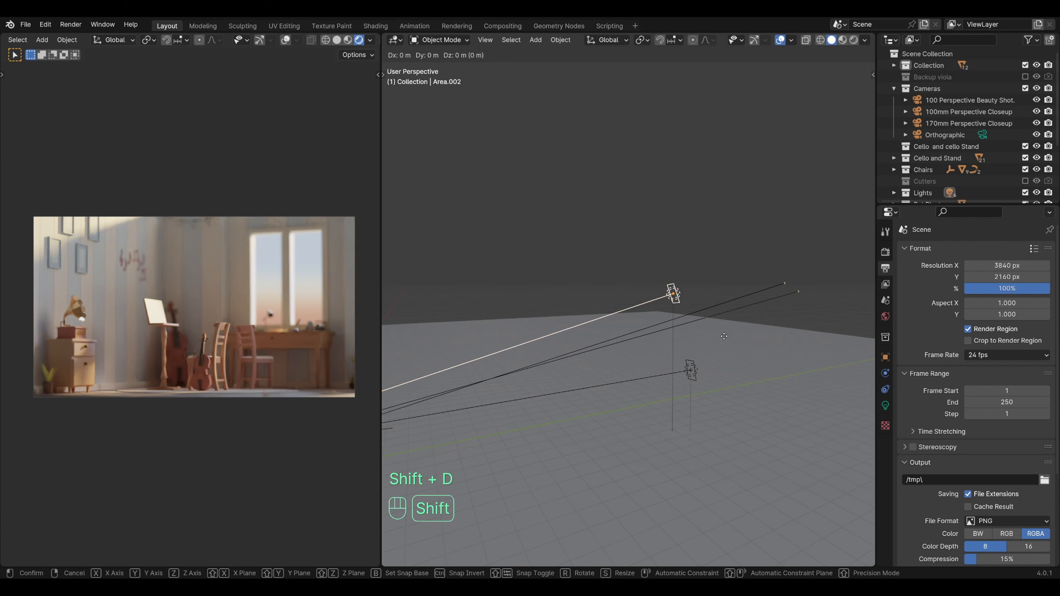
{"action": "right_click", "coordinate": [729, 285]}
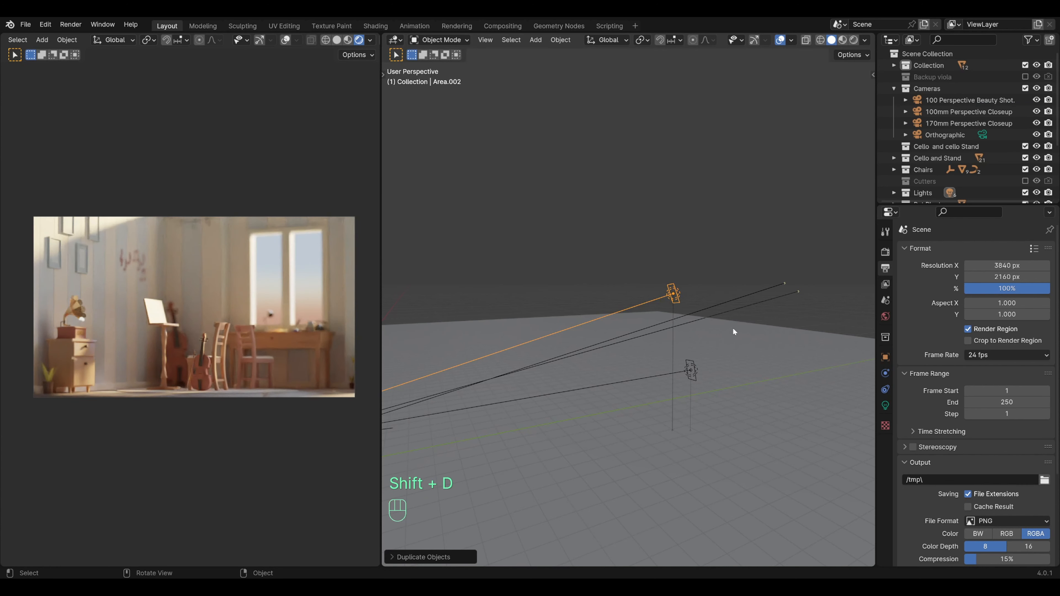
- In right orthographic view, move the duplicated light close behind the window wall, to about Y 2.88 m and Z 1.22 m
{"action": "key", "text": "KP_3"}
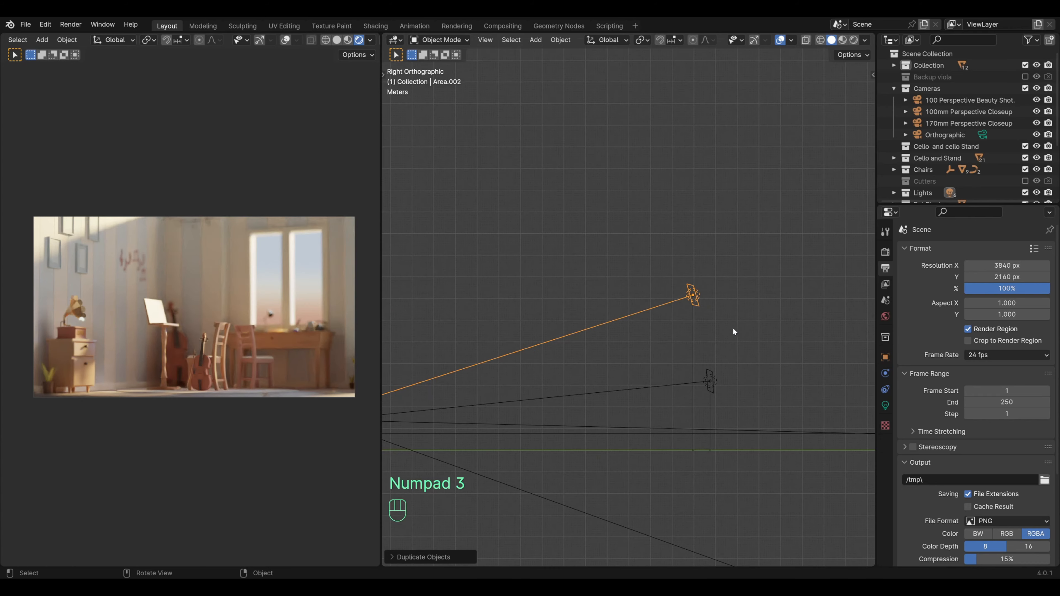
{"action": "middle_click_drag", "start_coordinate": [634, 356], "coordinate": [768, 346], "text": "shift"}
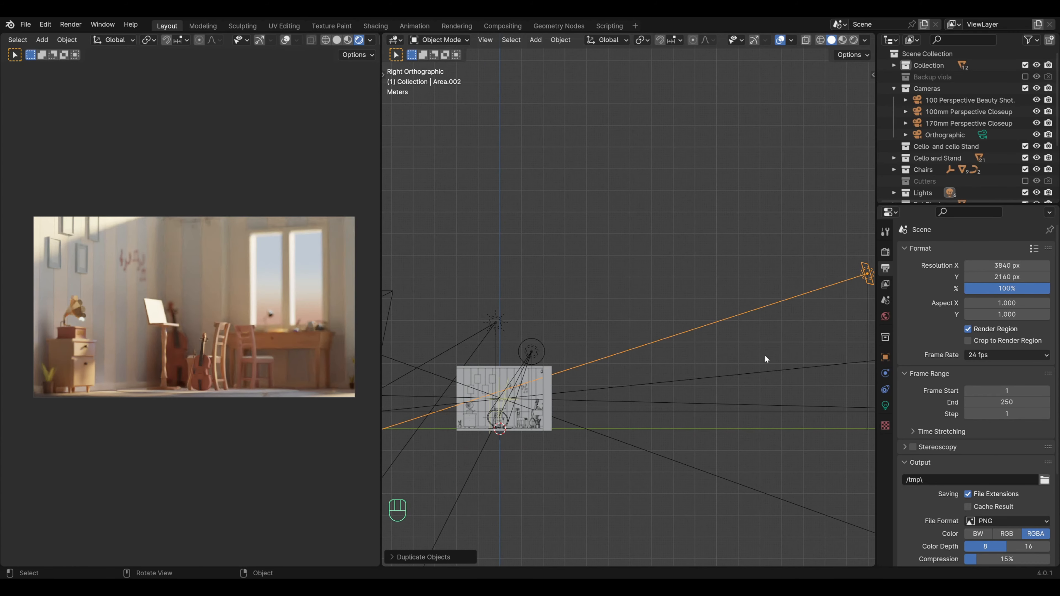
{"action": "key", "text": "g"}
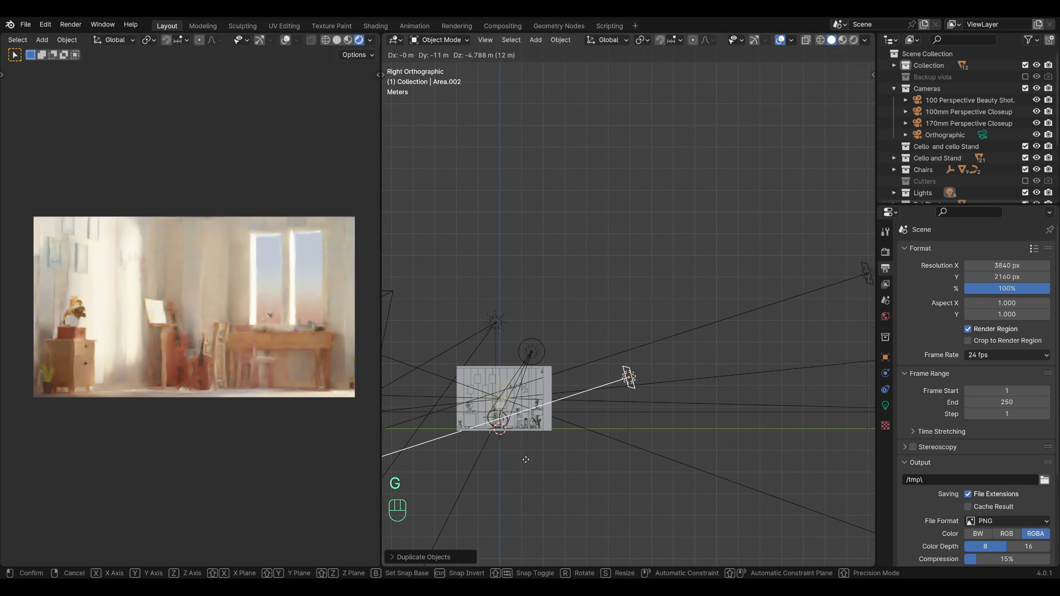
{"action": "left_click", "coordinate": [461, 483]}
{"action": "scroll", "coordinate": [510, 456], "scroll_direction": "up", "scroll_amount": 5}
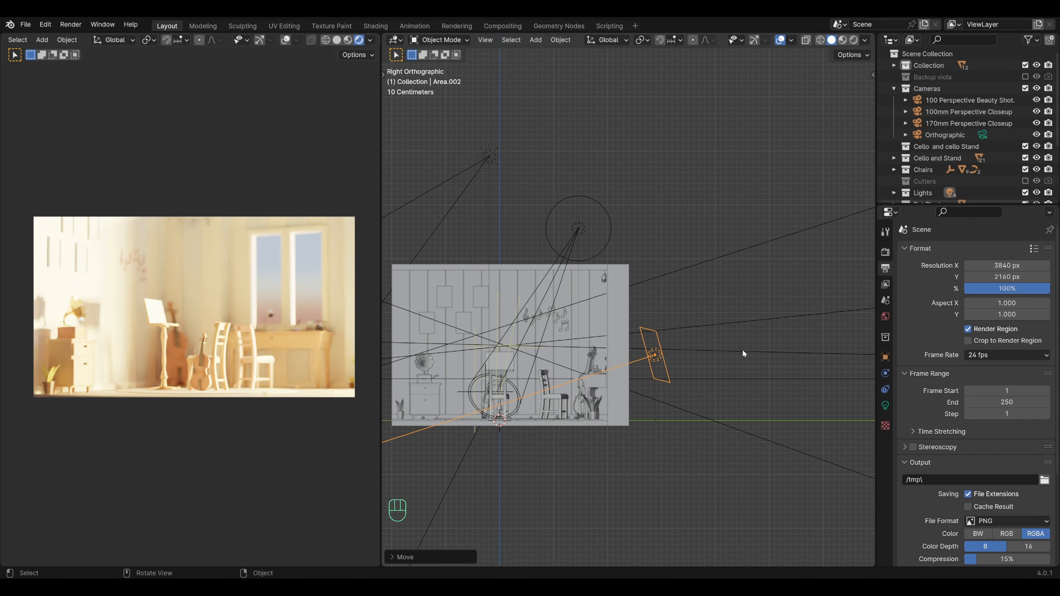
- In top view, move the duplicated light along X until it sits behind the window
{"action": "key", "text": "KP_7"}
{"action": "scroll", "coordinate": [714, 341], "scroll_direction": "down", "scroll_amount": 3}
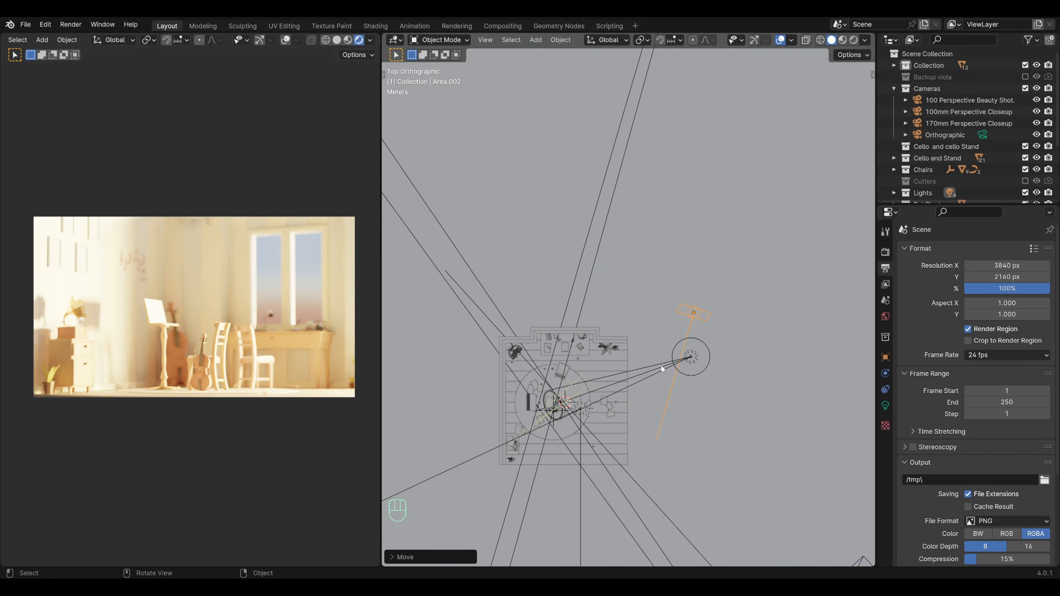
{"action": "key", "text": "g"}
{"action": "key", "text": "x"}
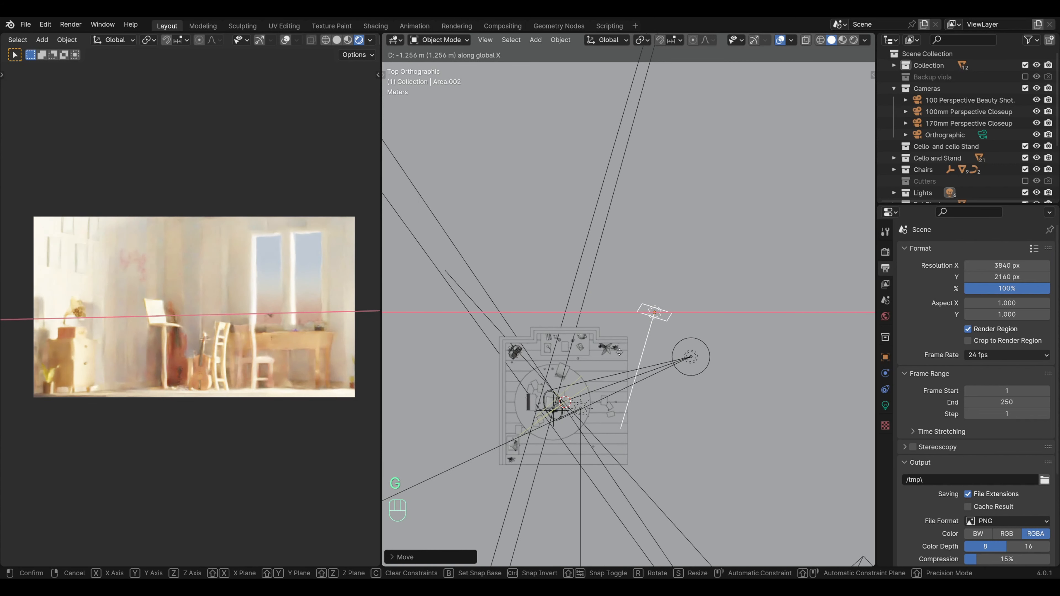
{"action": "left_click", "coordinate": [554, 335]}
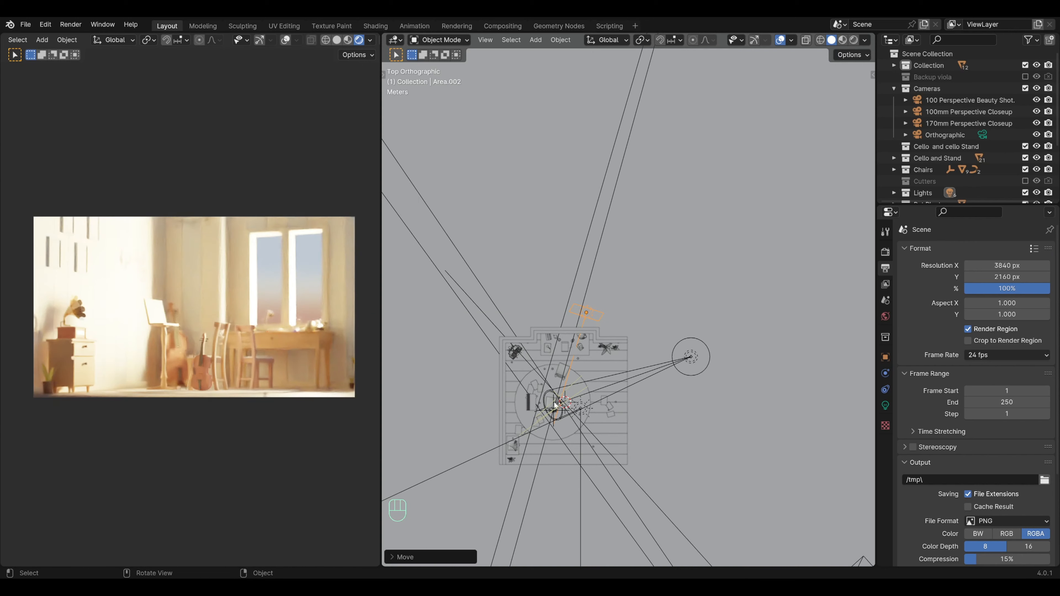
- Fine-tune the duplicated light along X to about 0.59 m so its direction line runs through the front chair and cello
{"action": "scroll", "coordinate": [605, 440], "scroll_direction": "up", "scroll_amount": 4}
{"action": "middle_click_drag", "start_coordinate": [604, 435], "coordinate": [734, 232], "text": "shift"}
{"action": "scroll", "coordinate": [735, 234], "scroll_direction": "up", "scroll_amount": 7}
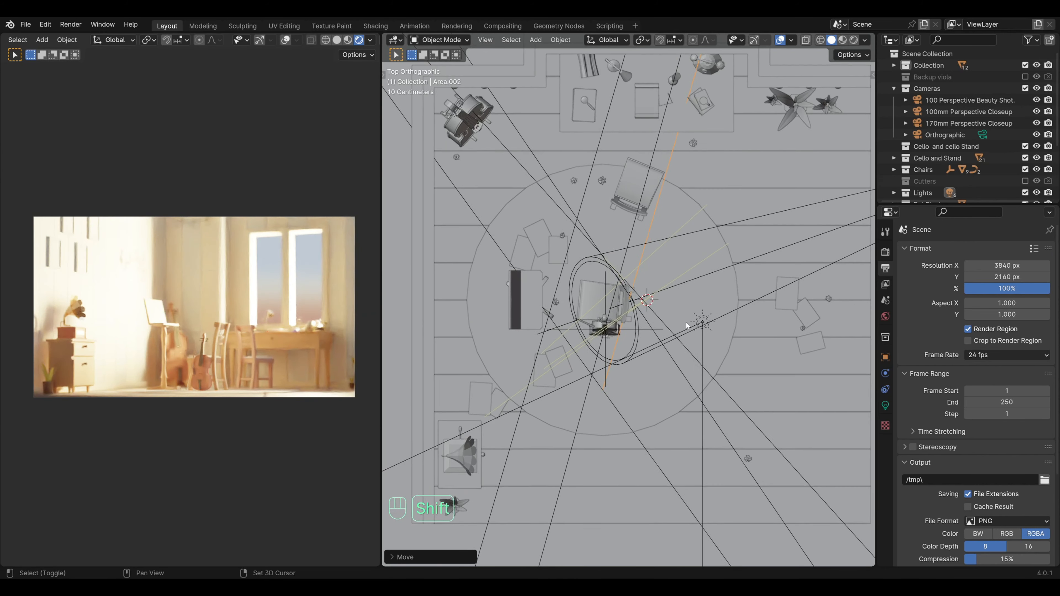
{"action": "key", "text": "g"}
{"action": "key", "text": "x"}
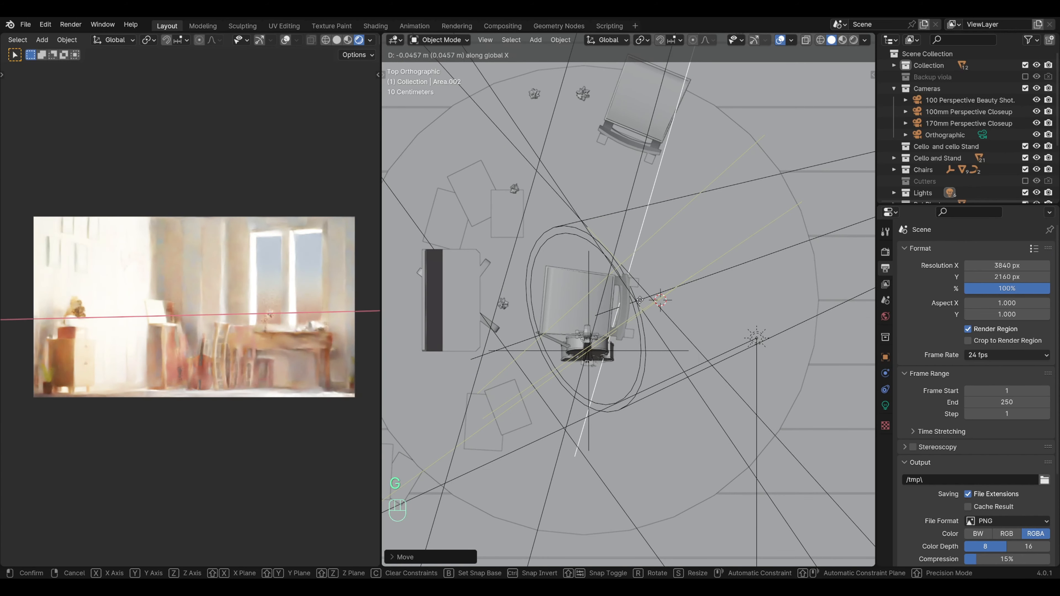
{"action": "left_click", "coordinate": [631, 298]}
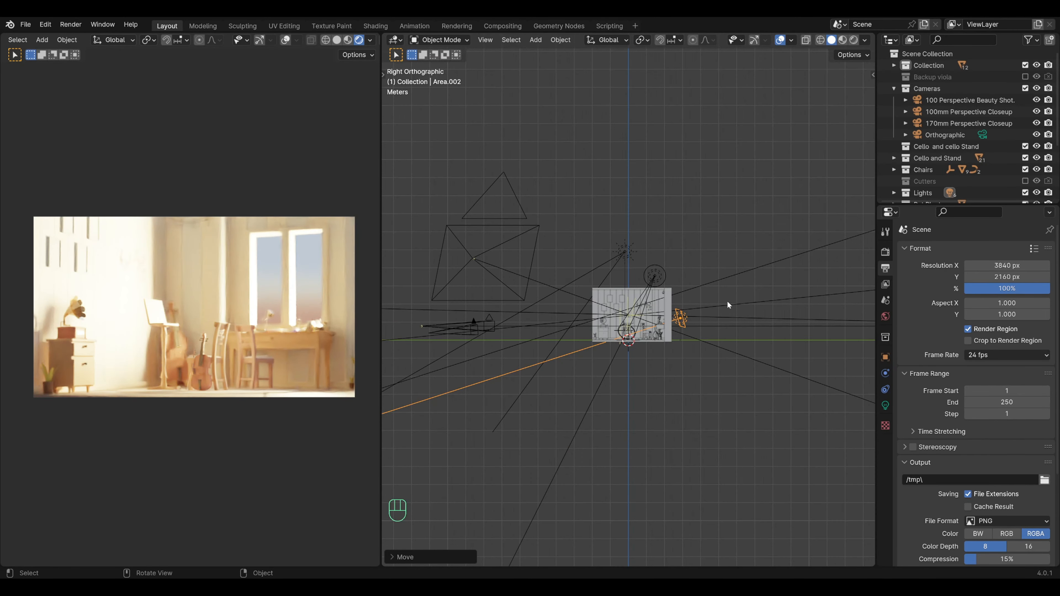
- Set the duplicated area light's power to 5000 W
{"action": "left_click", "coordinate": [885, 405]}
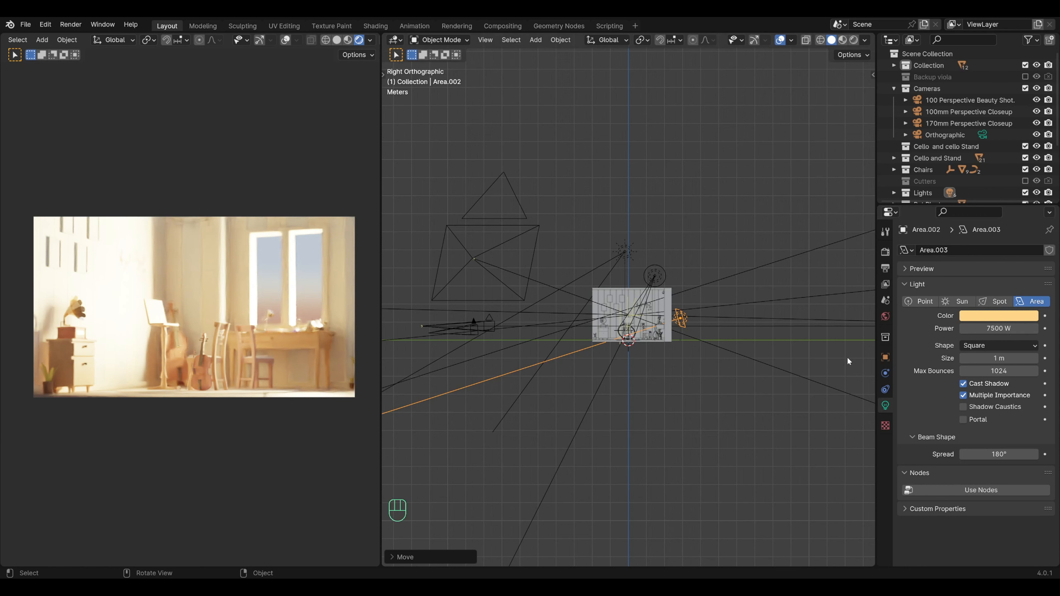
{"action": "left_click", "coordinate": [994, 329]}
{"action": "type", "text": "5000"}
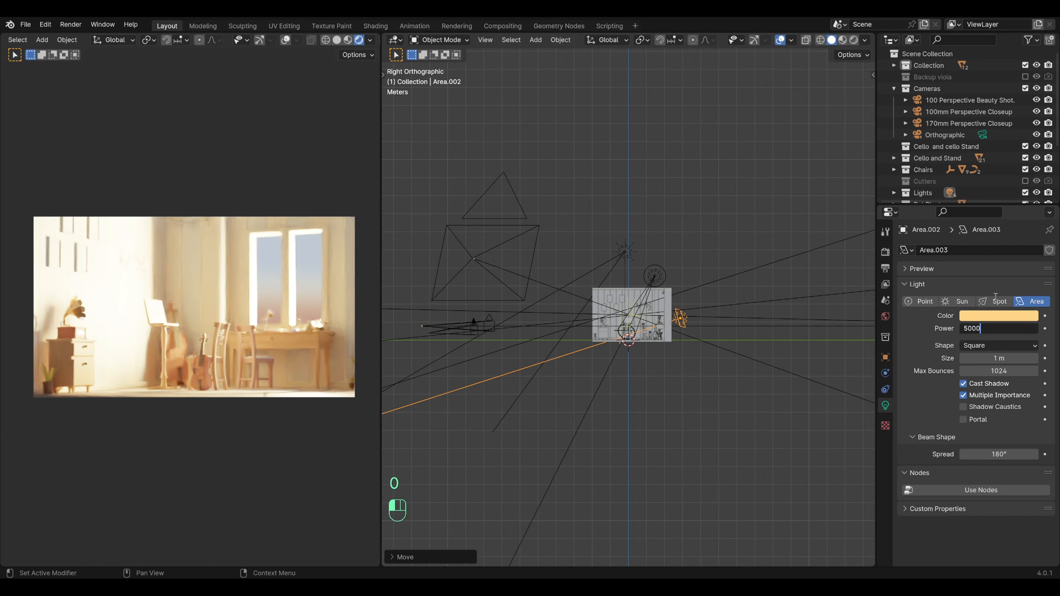
{"action": "key", "text": "Return"}
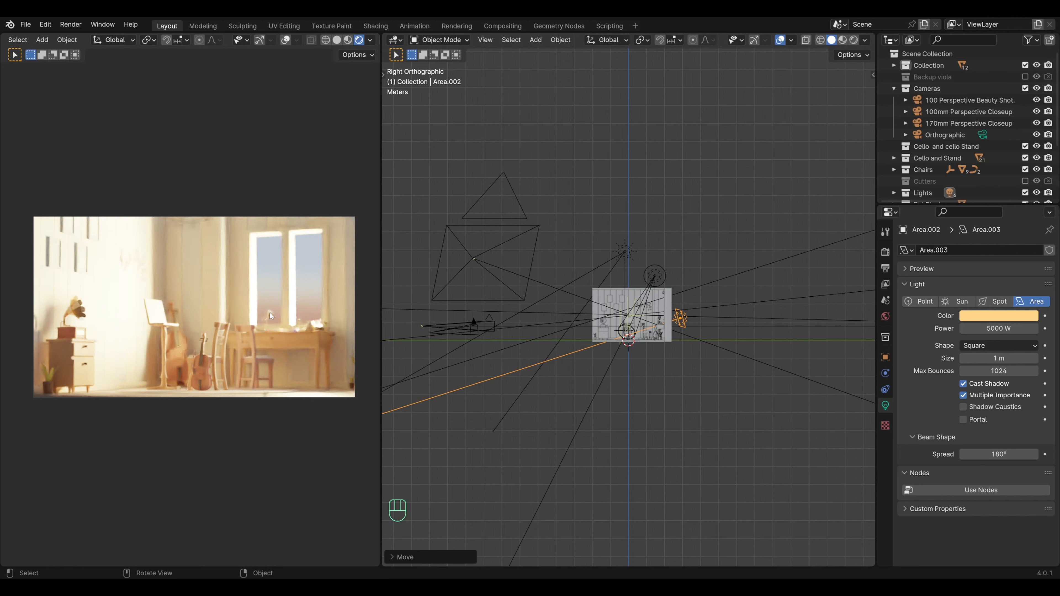
- Select the front chair together with the cello and bow leaning against it
{"action": "scroll", "coordinate": [676, 360], "scroll_direction": "up", "scroll_amount": 4}
{"action": "middle_click_drag", "start_coordinate": [672, 357], "coordinate": [645, 361]}
{"action": "scroll", "coordinate": [729, 426], "scroll_direction": "up", "scroll_amount": 3}
{"action": "scroll", "coordinate": [657, 458], "scroll_direction": "up", "scroll_amount": 2}
{"action": "scroll", "coordinate": [633, 397], "scroll_direction": "up", "scroll_amount": 2}
{"action": "scroll", "coordinate": [644, 361], "scroll_direction": "up", "scroll_amount": 1}
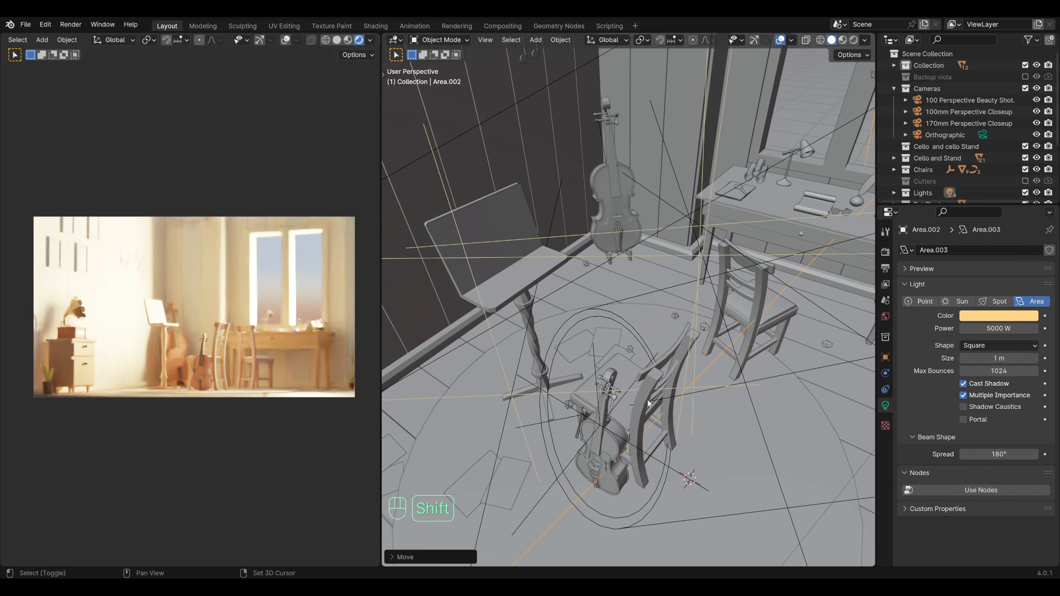
{"action": "middle_click_drag", "start_coordinate": [652, 402], "coordinate": [659, 376], "text": "shift"}
{"action": "key", "text": "ctrl+z"}
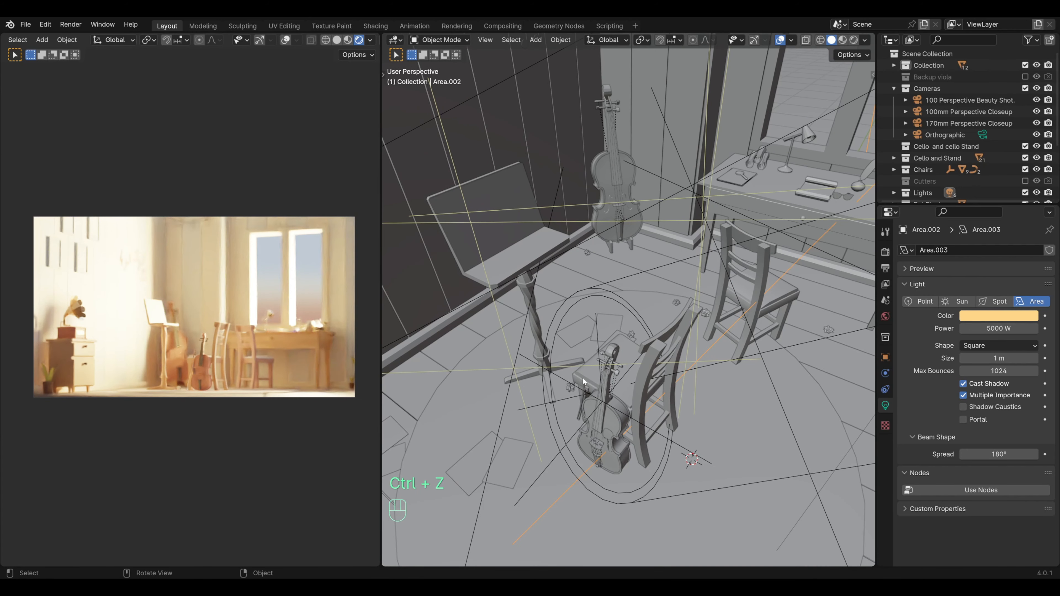
{"action": "left_click", "coordinate": [584, 381]}
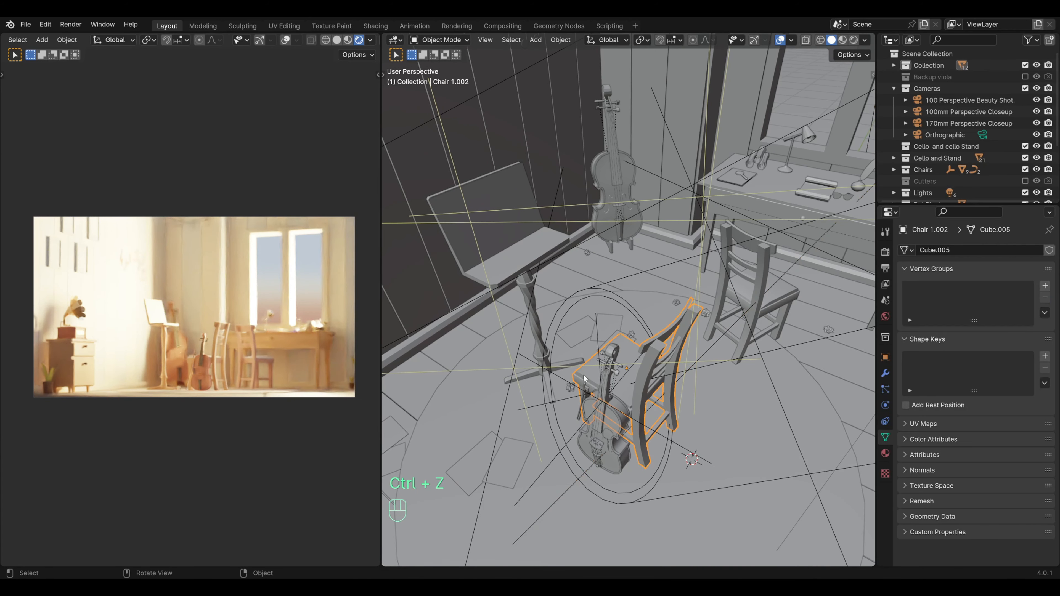
{"action": "left_click", "coordinate": [586, 389], "text": "shift"}
{"action": "left_click_drag", "start_coordinate": [600, 351], "coordinate": [621, 469], "text": "shift"}
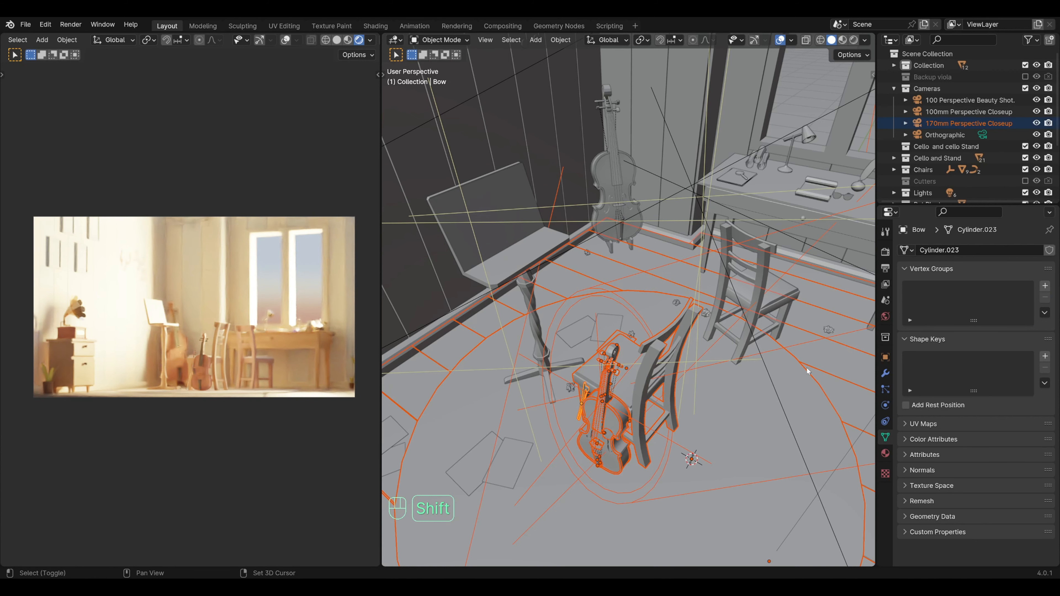
- Add the chair by the desk to the selection and exclude the floor, rug and other stray objects, checking the selection with a cancelled move
{"action": "left_click", "coordinate": [767, 280], "text": "shift"}
{"action": "left_click_drag", "start_coordinate": [711, 382], "coordinate": [533, 434], "text": "ctrl"}
{"action": "middle_click_drag", "start_coordinate": [546, 513], "coordinate": [622, 190]}
{"action": "scroll", "coordinate": [621, 191], "scroll_direction": "up", "scroll_amount": 3}
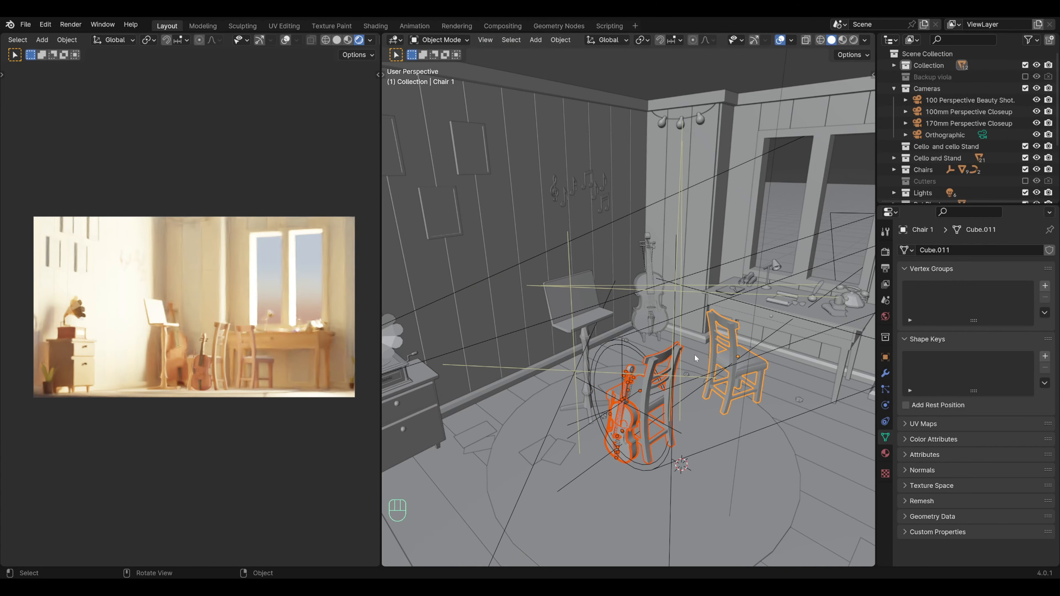
{"action": "key", "text": "g"}
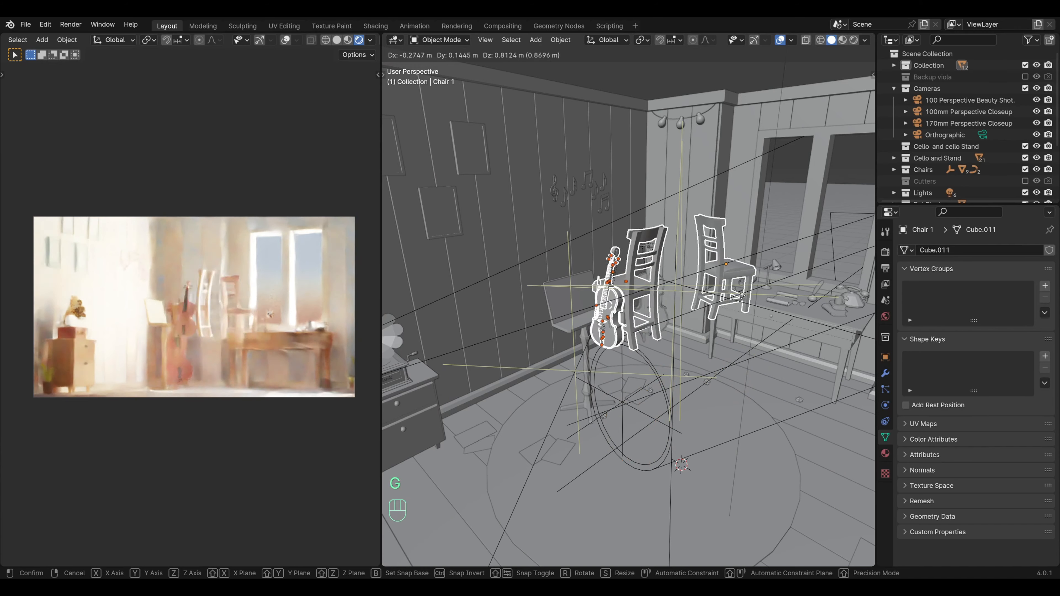
{"action": "right_click", "coordinate": [768, 324]}
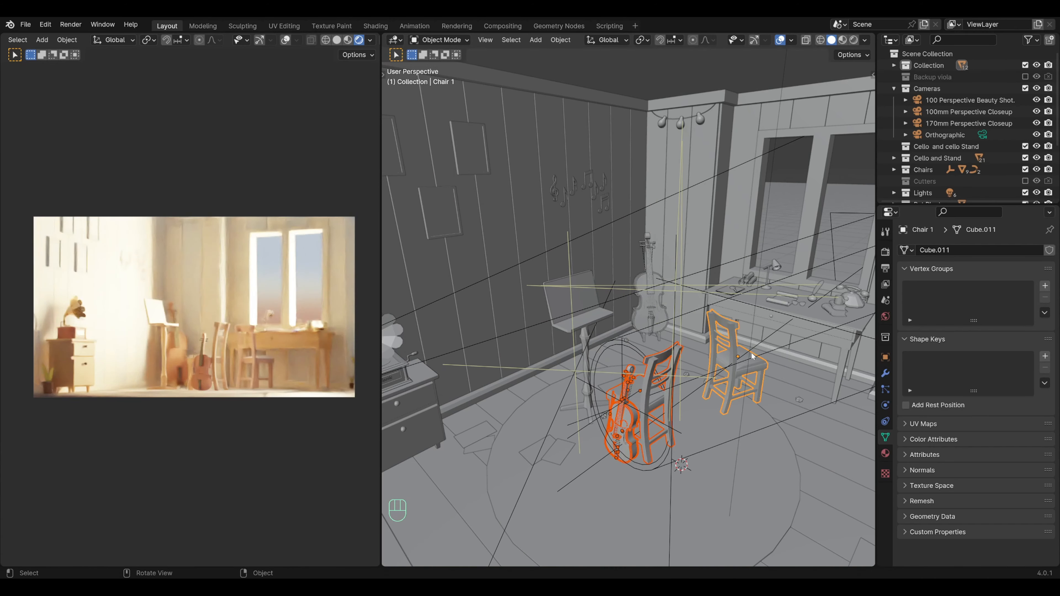
- Add the duplicated area light behind the window to the selection of chairs and cello, making it the active object
{"action": "middle_click_drag", "start_coordinate": [753, 355], "coordinate": [813, 369]}
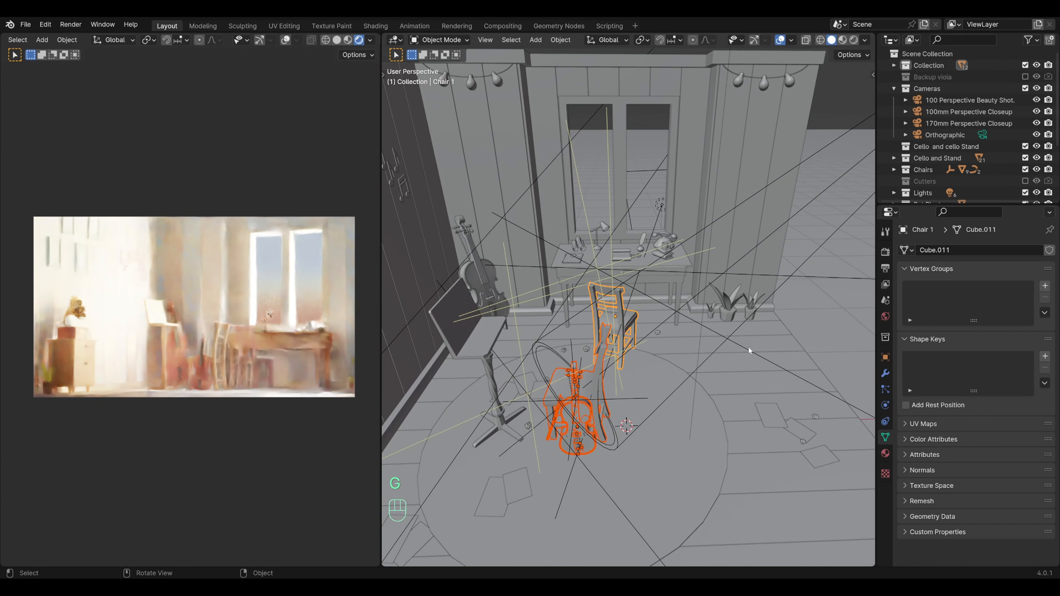
{"action": "scroll", "coordinate": [738, 360], "scroll_direction": "down", "scroll_amount": 5}
{"action": "middle_click_drag", "start_coordinate": [738, 360], "coordinate": [659, 341]}
{"action": "middle_click_drag", "start_coordinate": [783, 324], "coordinate": [572, 313], "text": "shift"}
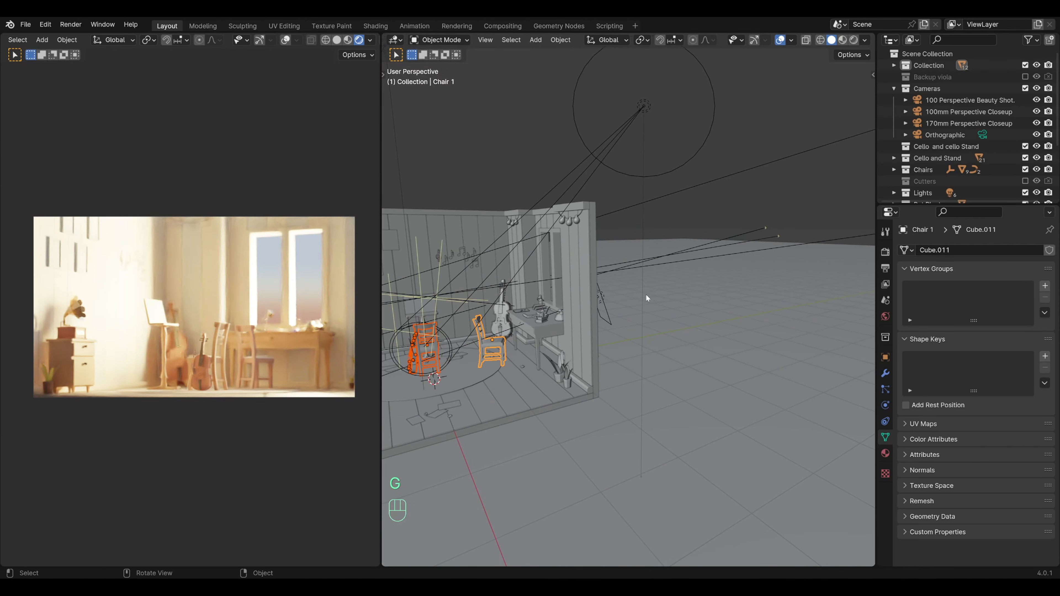
{"action": "middle_click_drag", "start_coordinate": [648, 298], "coordinate": [622, 303]}
{"action": "left_click", "coordinate": [629, 298], "text": "shift"}
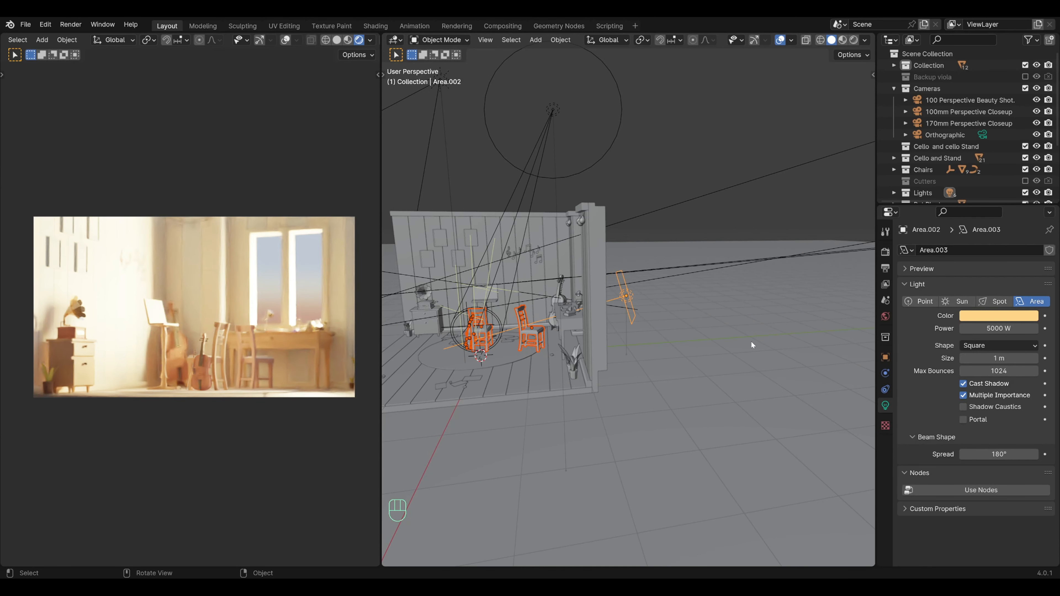
- Create a light linking collection for the active area light and add the selected chairs, cello and bow to it
{"action": "left_click", "coordinate": [885, 357]}
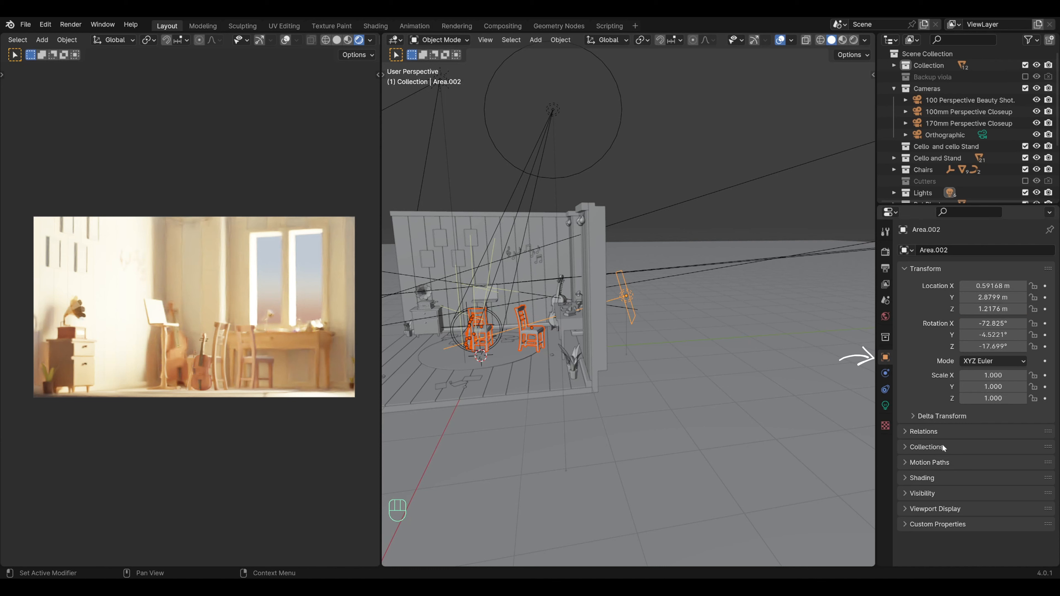
{"action": "left_click", "coordinate": [927, 479]}
{"action": "scroll", "coordinate": [950, 467], "scroll_direction": "down", "scroll_amount": 1}
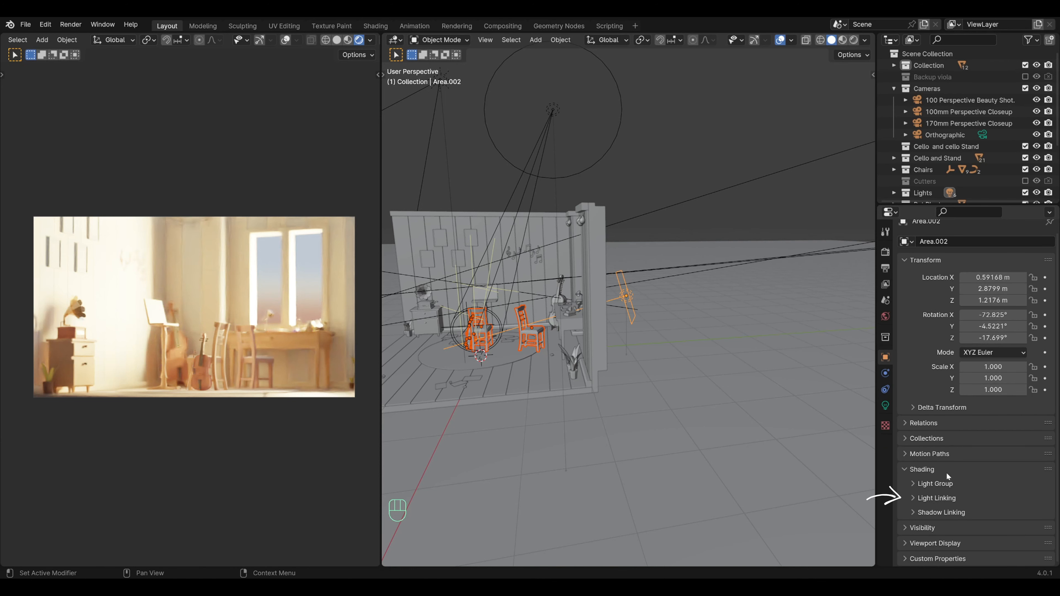
{"action": "left_click", "coordinate": [931, 498]}
{"action": "scroll", "coordinate": [961, 489], "scroll_direction": "down", "scroll_amount": 1}
{"action": "key", "text": "ctrl+z"}
{"action": "key", "text": "ctrl+z"}
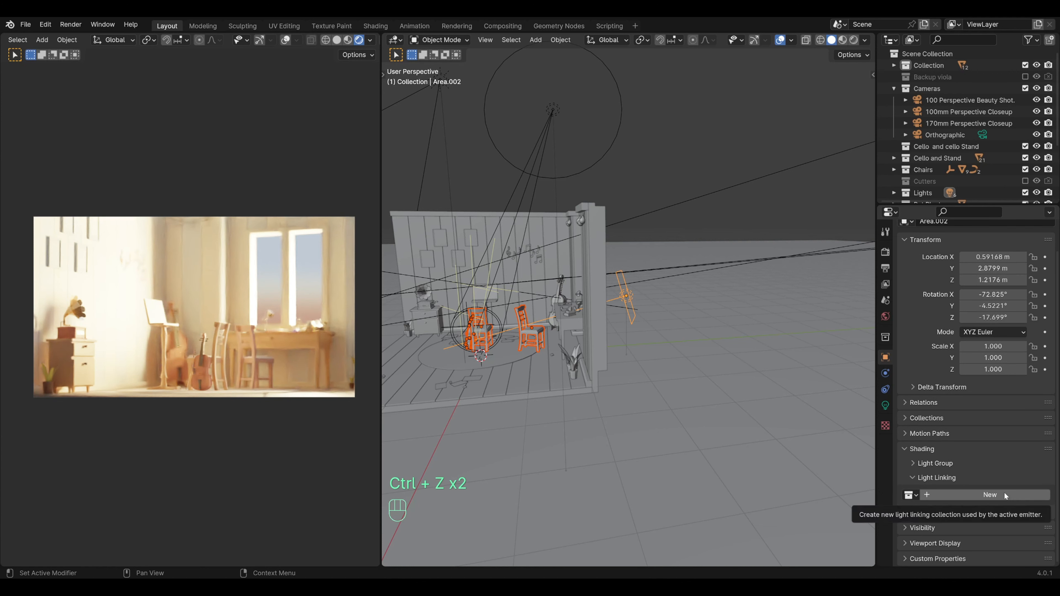
{"action": "left_click", "coordinate": [1005, 495]}
{"action": "scroll", "coordinate": [1004, 491], "scroll_direction": "down", "scroll_amount": 2}
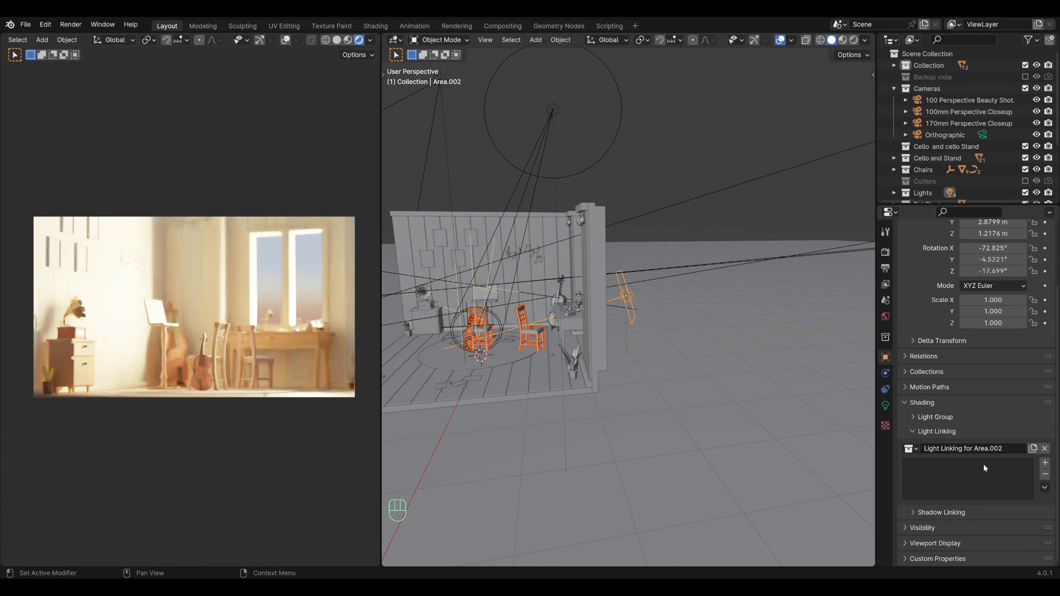
{"action": "left_click", "coordinate": [1045, 463]}
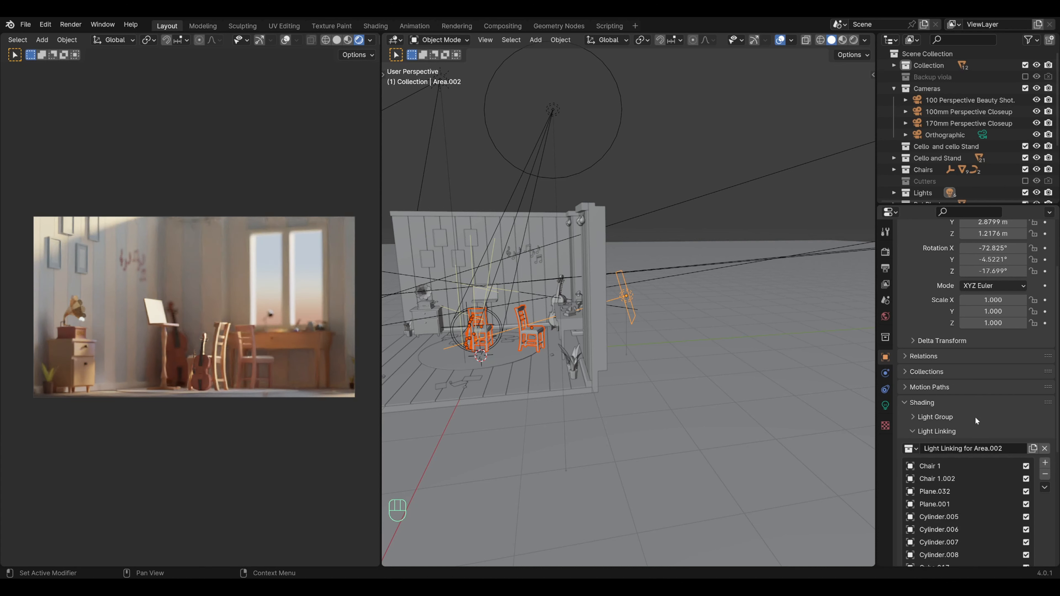
- Select only the linked area light, then hide and restore it to compare its effect on the cello and chairs in the rendered view
{"action": "left_click", "coordinate": [640, 305]}
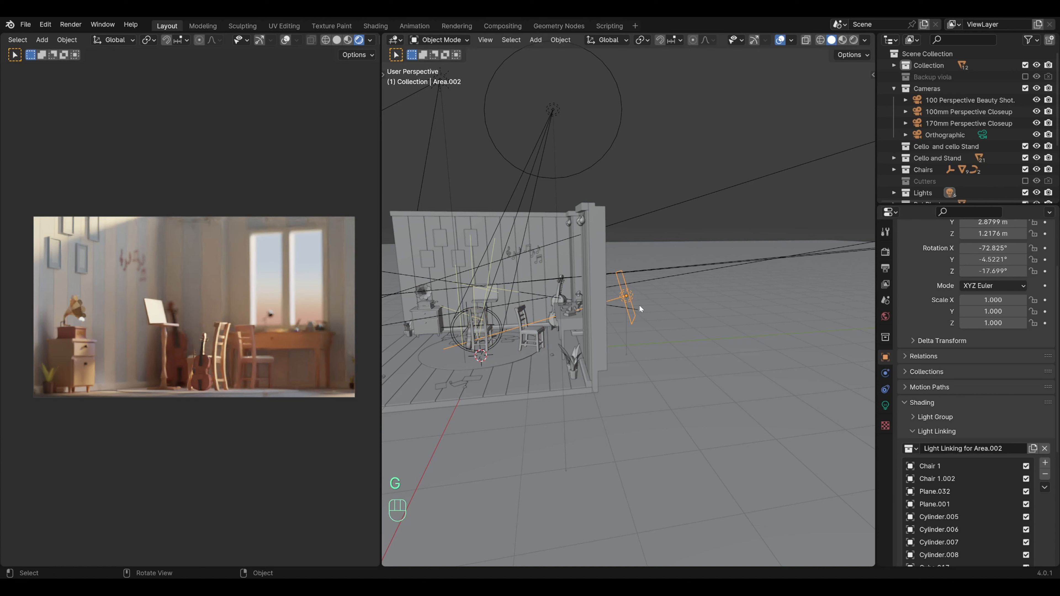
{"action": "key", "text": "g"}
{"action": "key", "text": "g"}
{"action": "left_click", "coordinate": [636, 311]}
{"action": "scroll", "coordinate": [198, 363], "scroll_direction": "up", "scroll_amount": 6}
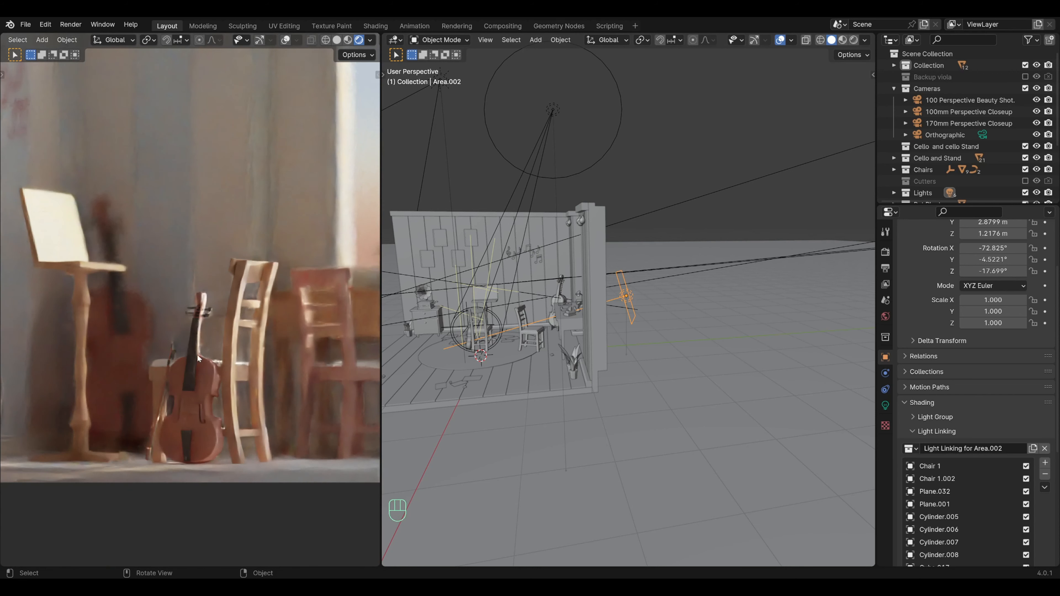
{"action": "scroll", "coordinate": [201, 355], "scroll_direction": "up", "scroll_amount": 2}
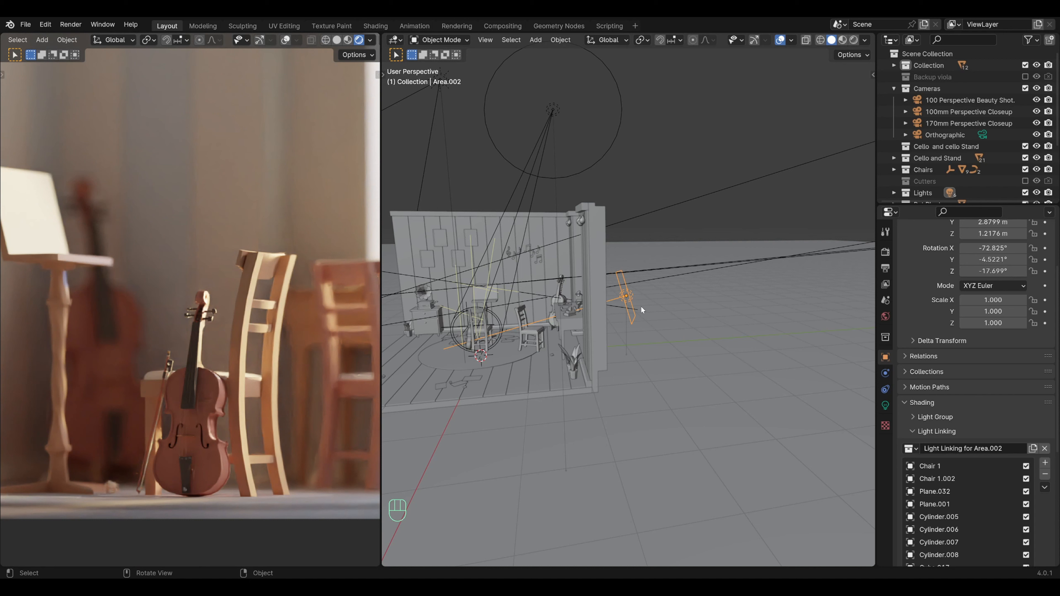
{"action": "key", "text": "h"}
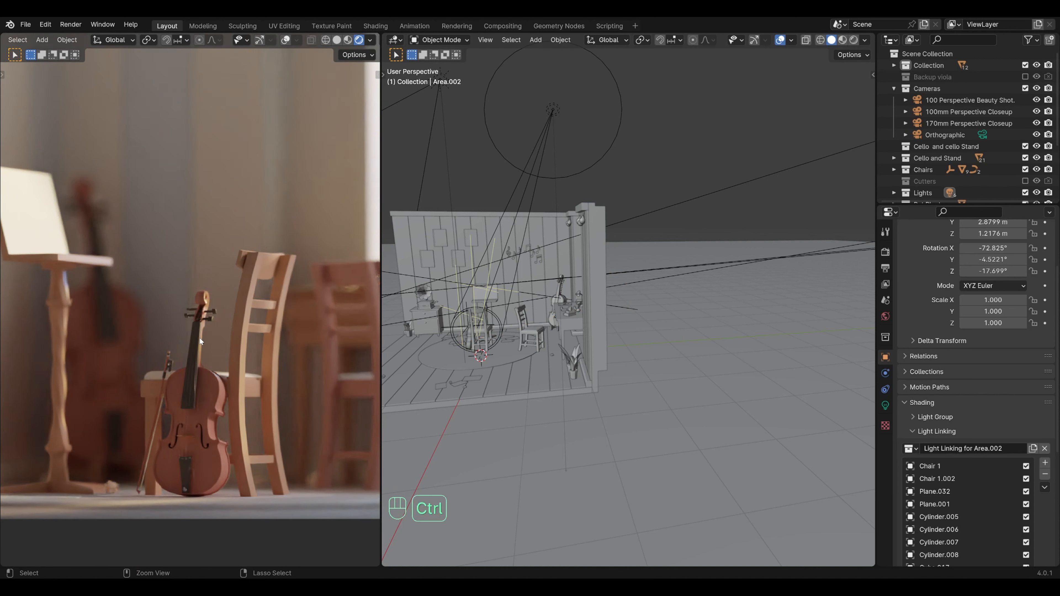
{"action": "key", "text": "alt+h"}
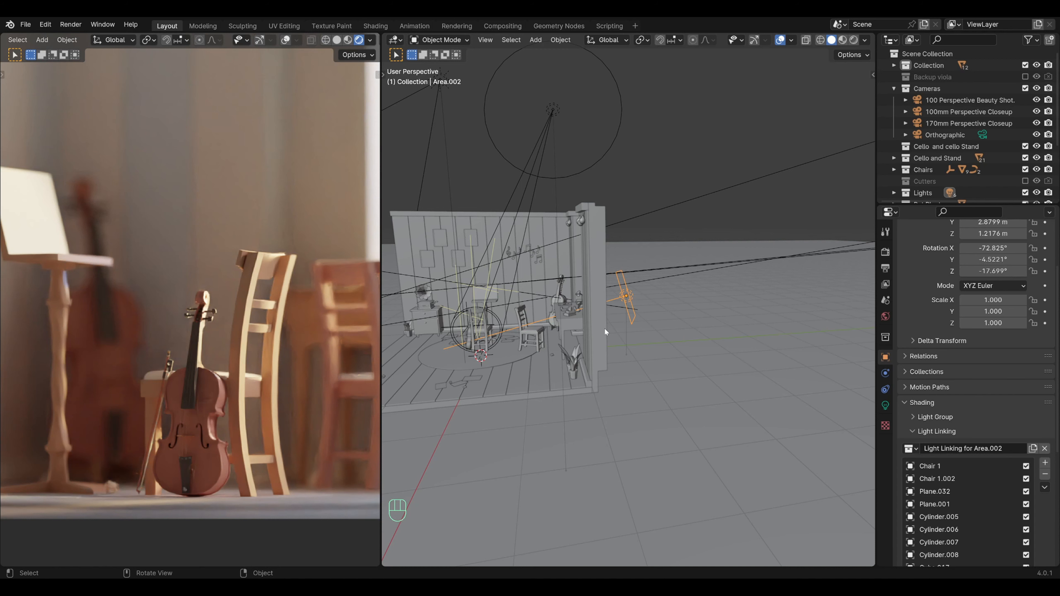
- Duplicate the upper distant area light in the right side view and place it just behind the window, about Y 3.6 m and Z 1.57 m
{"action": "scroll", "coordinate": [605, 328], "scroll_direction": "down", "scroll_amount": 4}
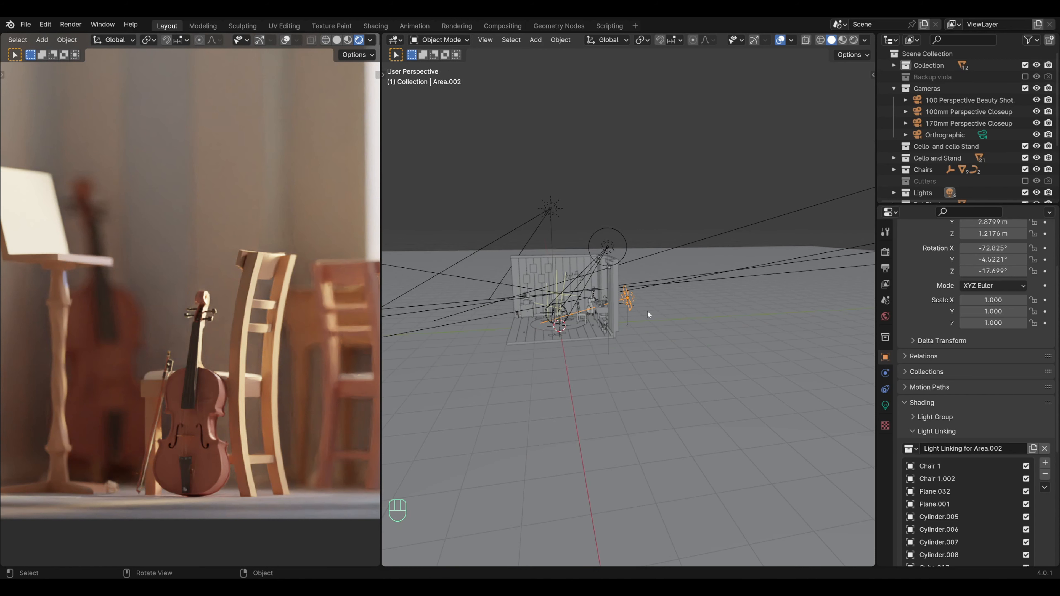
{"action": "key", "text": "KP_3"}
{"action": "middle_click_drag", "start_coordinate": [700, 287], "coordinate": [576, 310], "text": "shift"}
{"action": "left_click", "coordinate": [722, 236]}
{"action": "key", "text": "shift+d"}
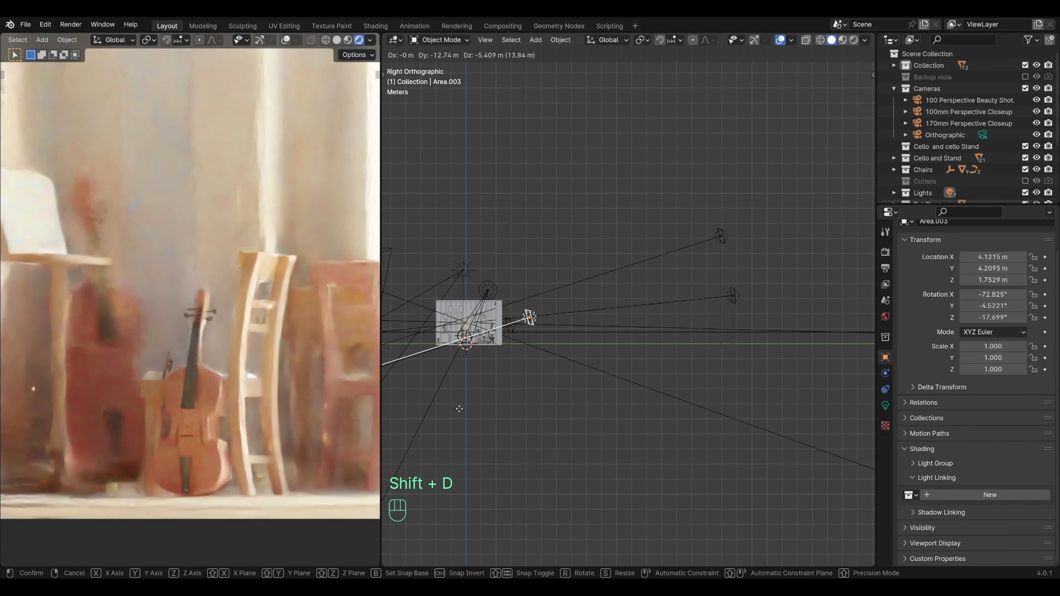
{"action": "left_click", "coordinate": [451, 412]}
{"action": "scroll", "coordinate": [482, 386], "scroll_direction": "up", "scroll_amount": 4}
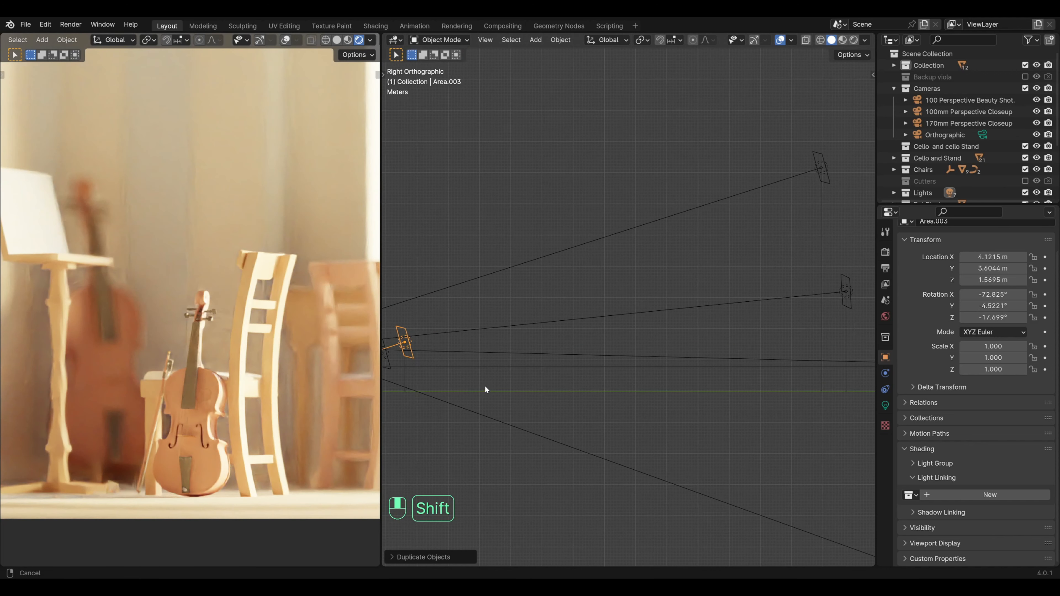
{"action": "middle_click_drag", "start_coordinate": [484, 386], "coordinate": [771, 341], "text": "shift"}
{"action": "scroll", "coordinate": [287, 368], "scroll_direction": "down", "scroll_amount": 5}
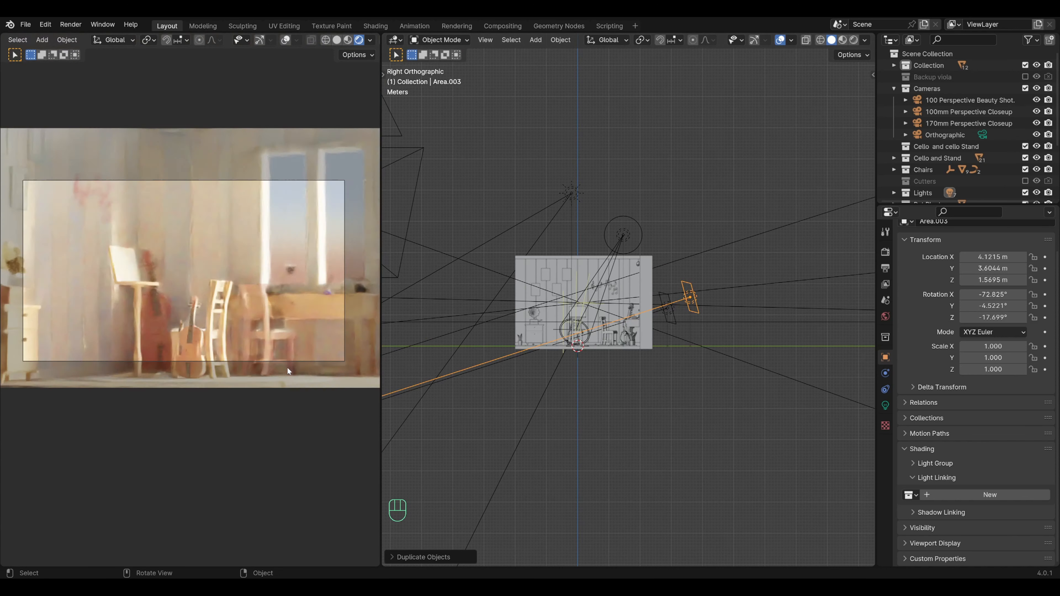
{"action": "middle_click_drag", "start_coordinate": [268, 330], "coordinate": [267, 339], "text": "shift"}
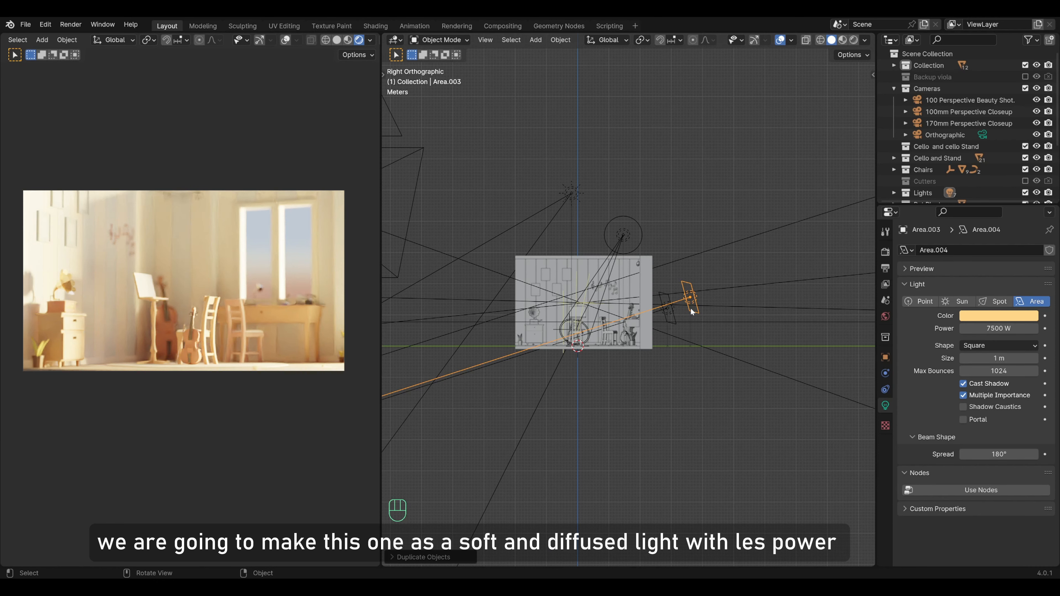
- Move the new area light along X to about 0.02 m in the top view, aiming its direction line past the music stand toward the drawer
{"action": "key", "text": "KP_7"}
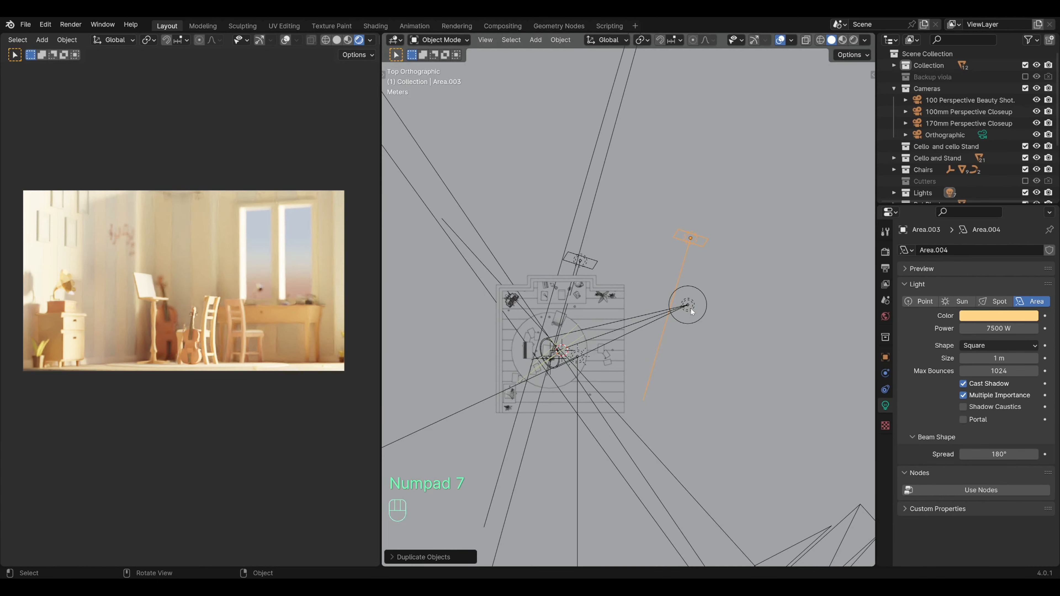
{"action": "key", "text": "ctrl+z"}
{"action": "key", "text": "g"}
{"action": "key", "text": "x"}
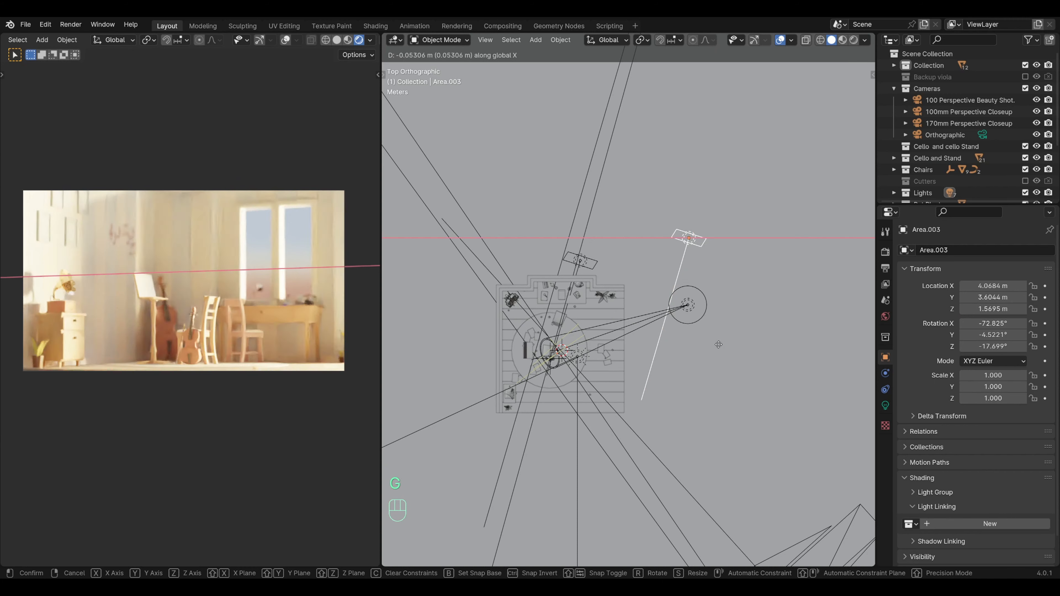
{"action": "left_click", "coordinate": [597, 322]}
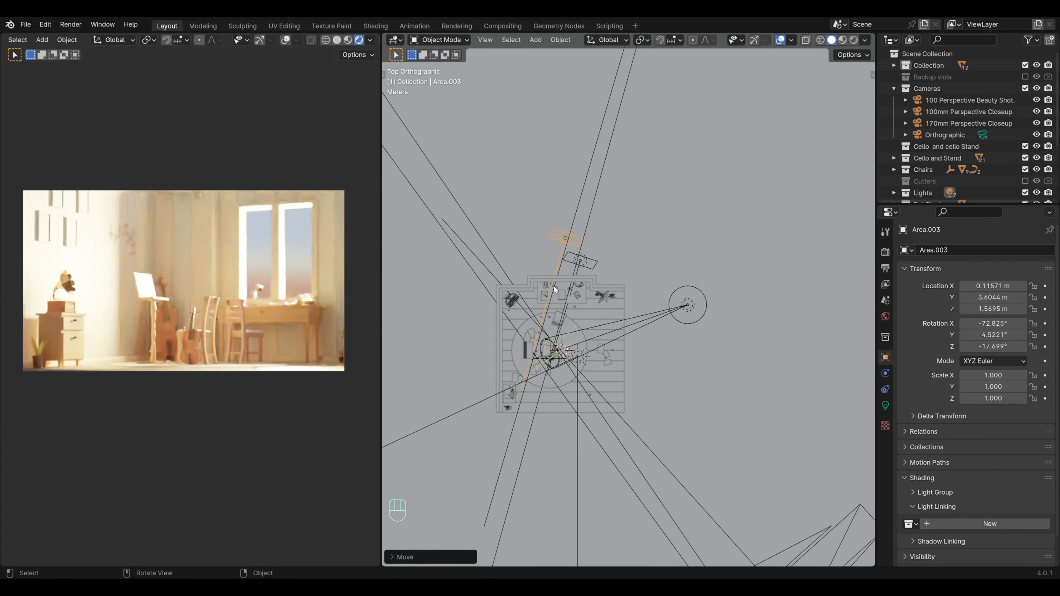
{"action": "scroll", "coordinate": [555, 286], "scroll_direction": "up", "scroll_amount": 4}
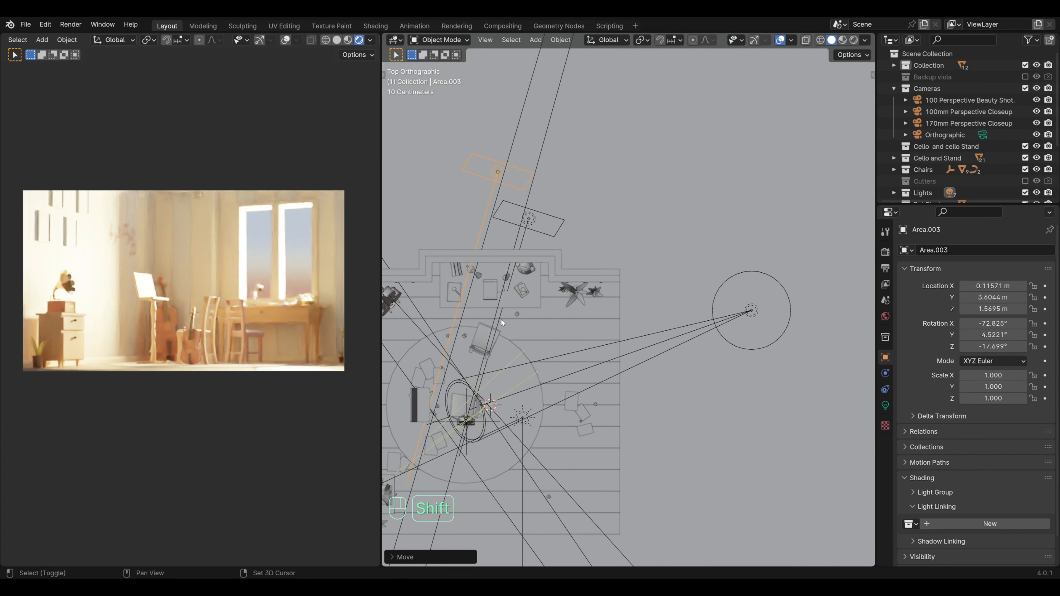
{"action": "middle_click_drag", "start_coordinate": [440, 388], "coordinate": [595, 347], "text": "shift"}
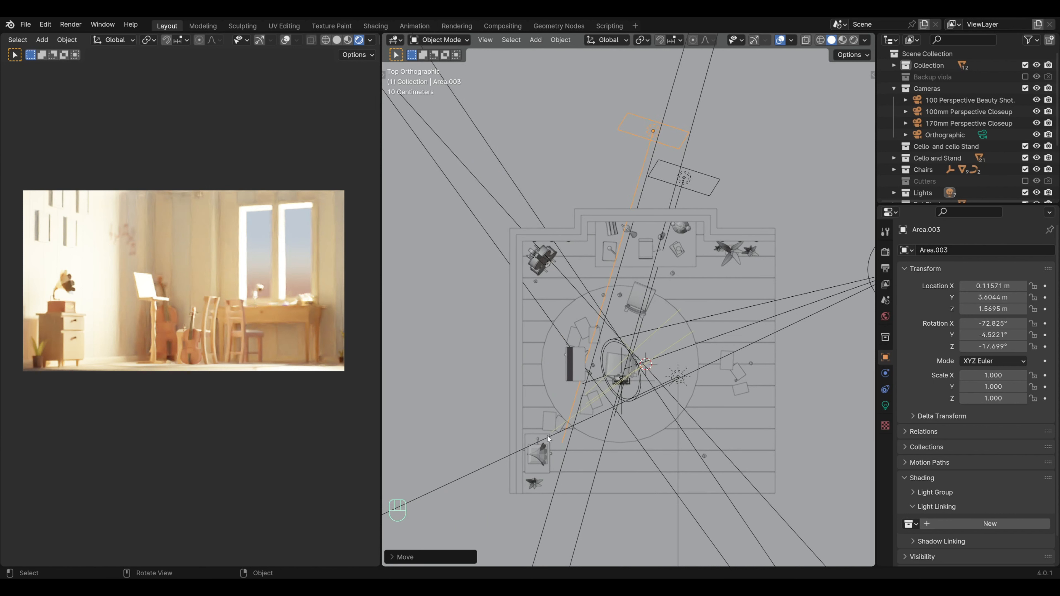
{"action": "key", "text": "g"}
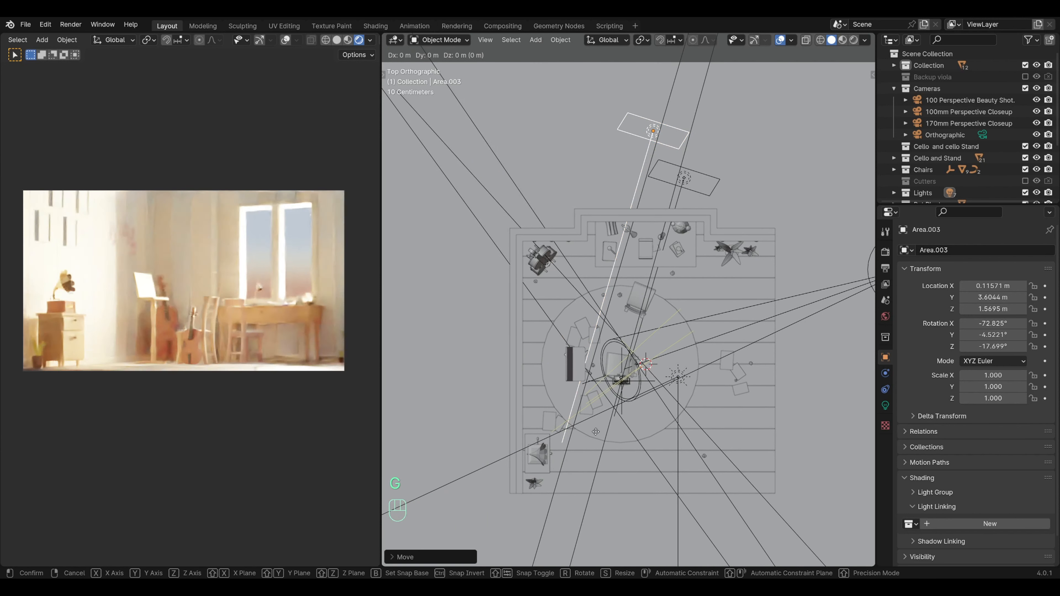
{"action": "key", "text": "x"}
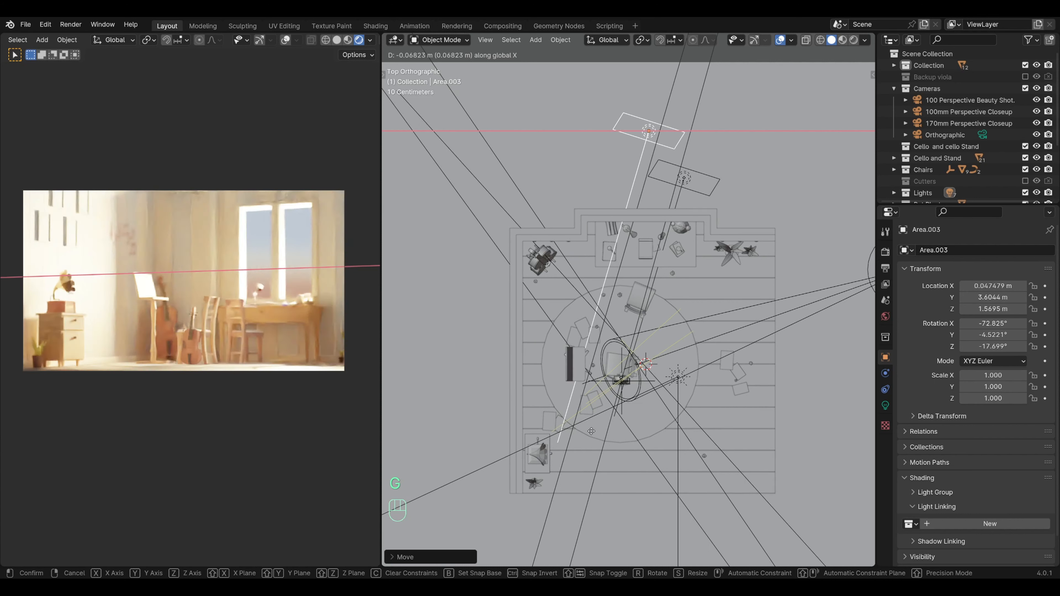
{"action": "left_click", "coordinate": [587, 451]}
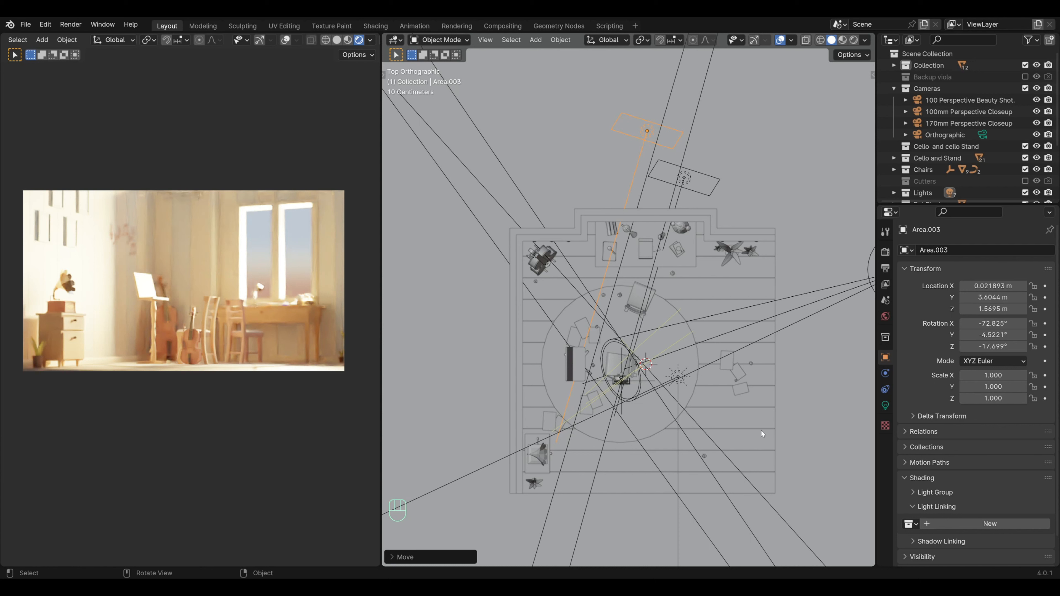
- Set the new area light's size to 2 m and its power to 300 W for softer, more diffused light
{"action": "left_click", "coordinate": [886, 405]}
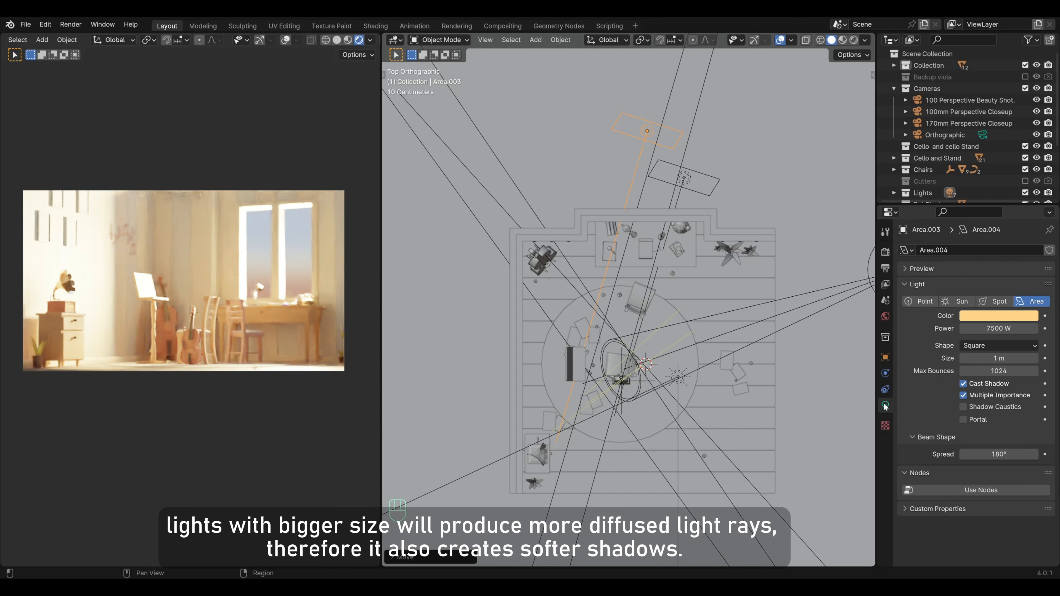
{"action": "left_click", "coordinate": [989, 359]}
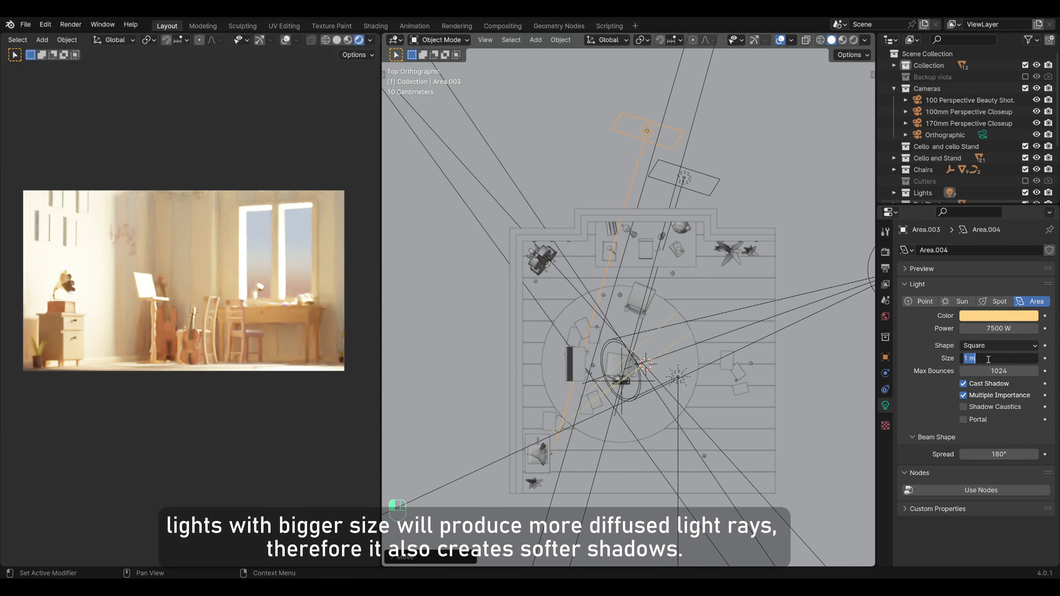
{"action": "type", "text": "2"}
{"action": "key", "text": "Return"}
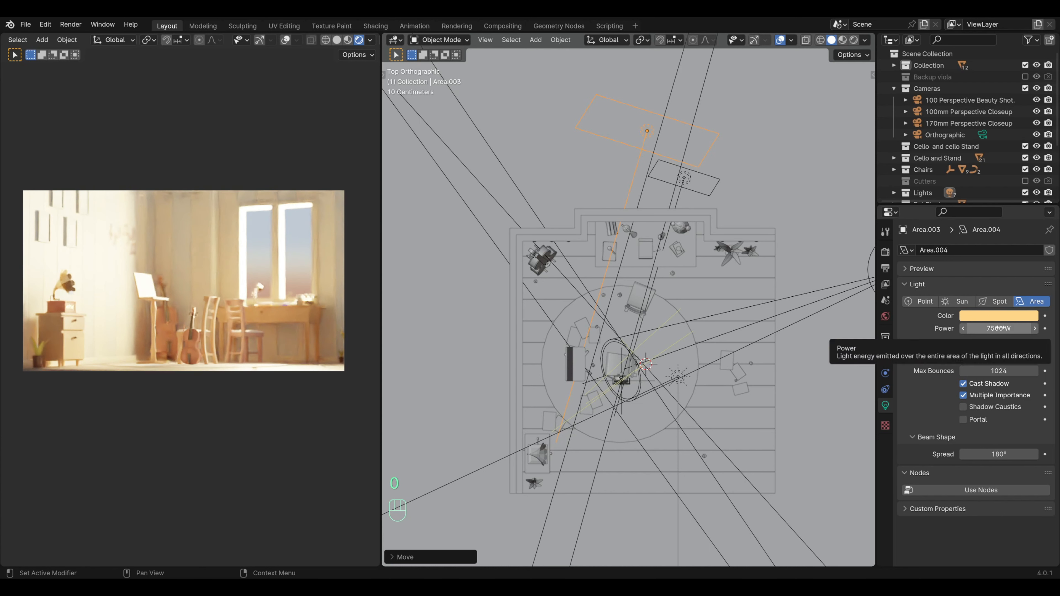
{"action": "left_click", "coordinate": [1000, 329]}
{"action": "type", "text": "300"}
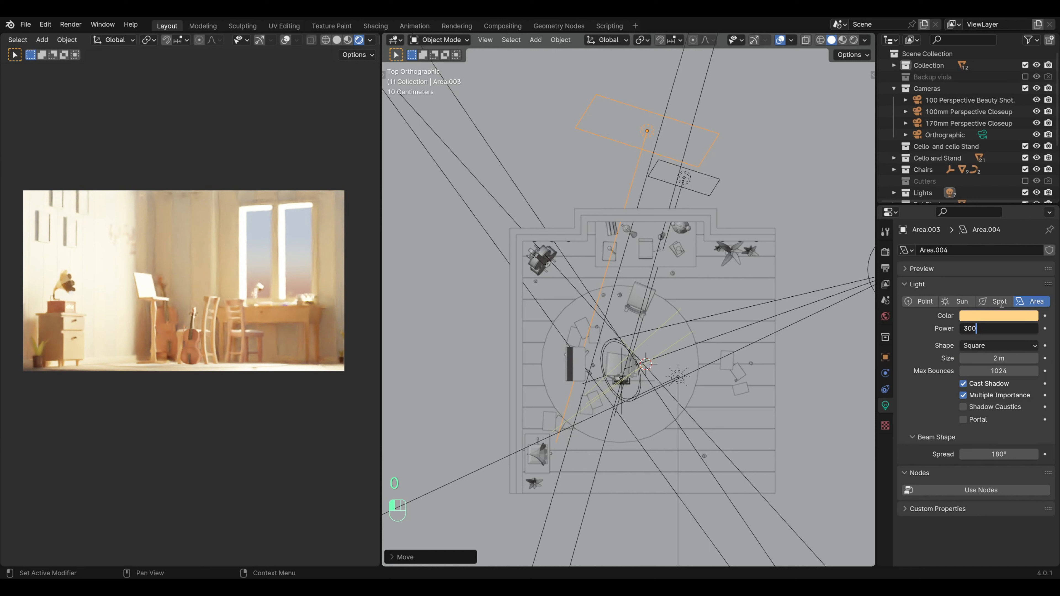
{"action": "key", "text": "Return"}
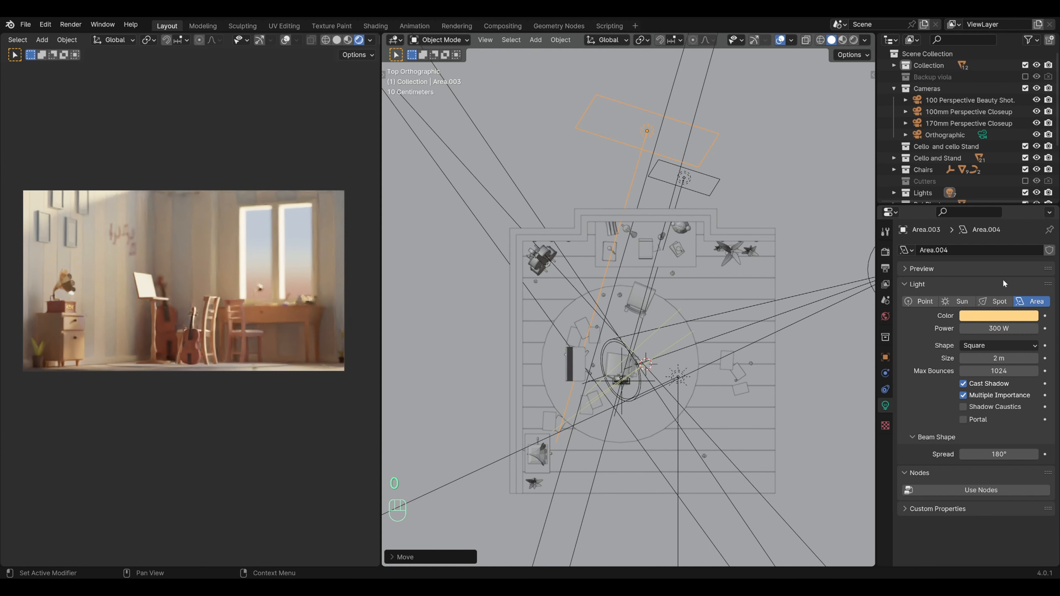
- Select the window, the wooden drawer and the music stand together as the props the new area light should illuminate
{"action": "middle_click_drag", "start_coordinate": [765, 368], "coordinate": [748, 386]}
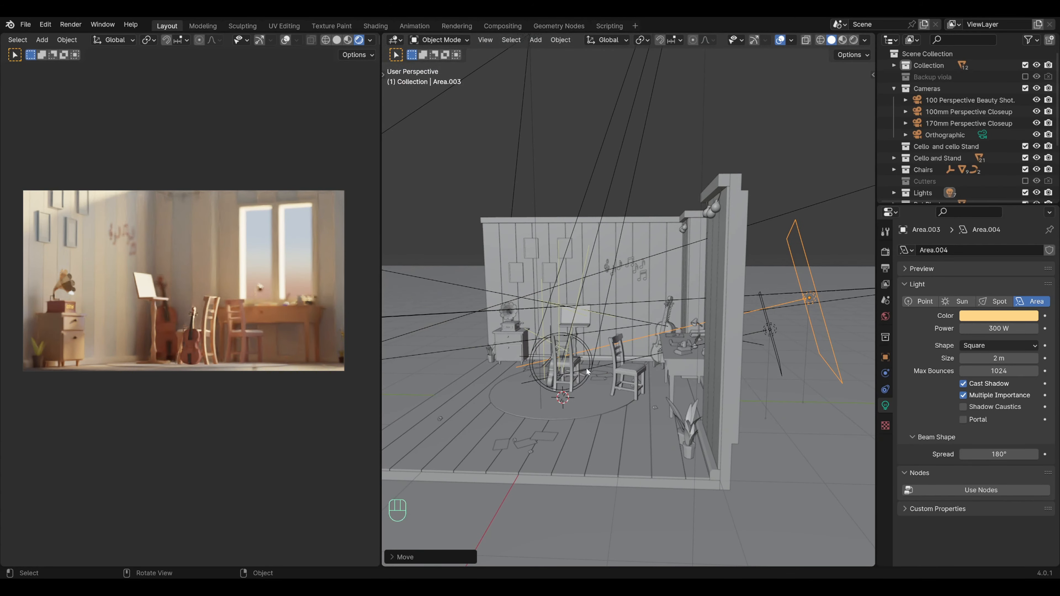
{"action": "middle_click_drag", "start_coordinate": [586, 367], "coordinate": [689, 366]}
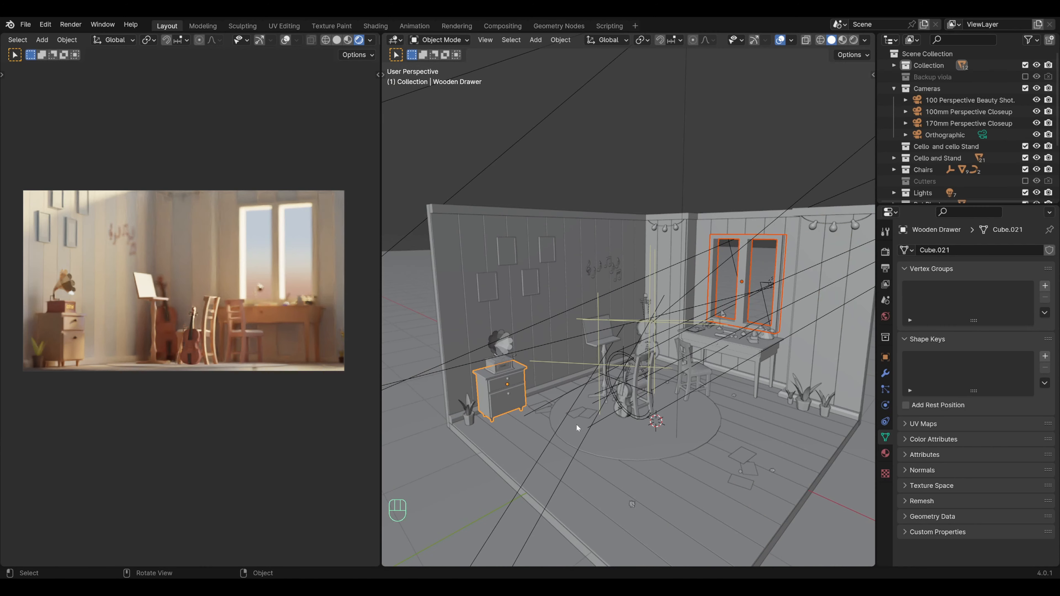
{"action": "scroll", "coordinate": [576, 424], "scroll_direction": "up", "scroll_amount": 5}
{"action": "left_click", "coordinate": [587, 385], "text": "shift"}
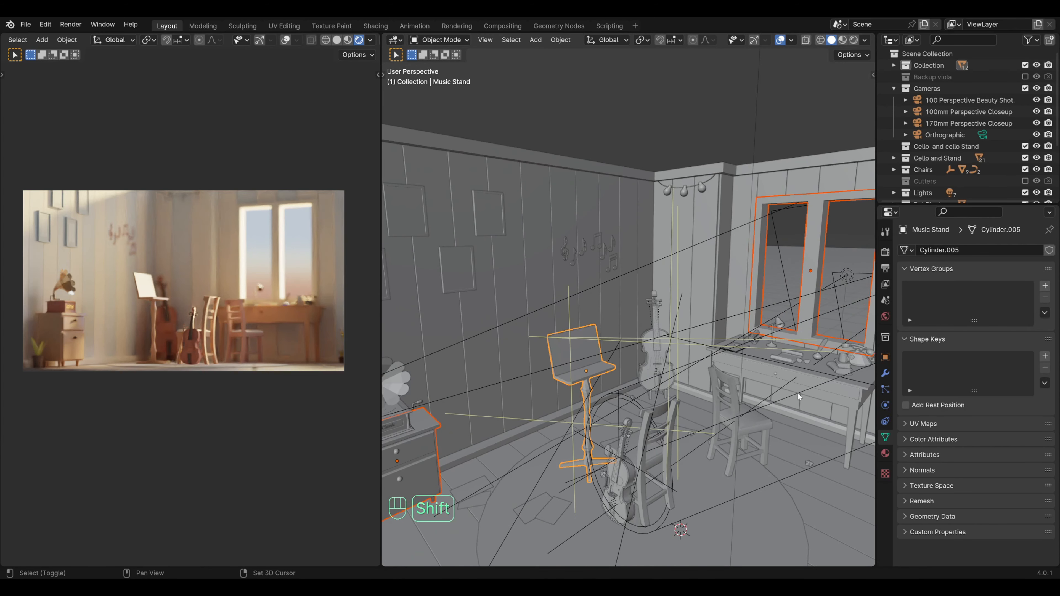
- Extend the selection with the desk's table lamp, three rolled scrolls, open main scroll, quill, flat sheet and magnifying glass
{"action": "left_click", "coordinate": [784, 324], "text": "shift"}
{"action": "middle_click_drag", "start_coordinate": [800, 365], "coordinate": [768, 367]}
{"action": "middle_click_drag", "start_coordinate": [769, 368], "coordinate": [609, 385], "text": "shift"}
{"action": "scroll", "coordinate": [608, 385], "scroll_direction": "up", "scroll_amount": 4}
{"action": "left_click", "coordinate": [582, 400], "text": "shift"}
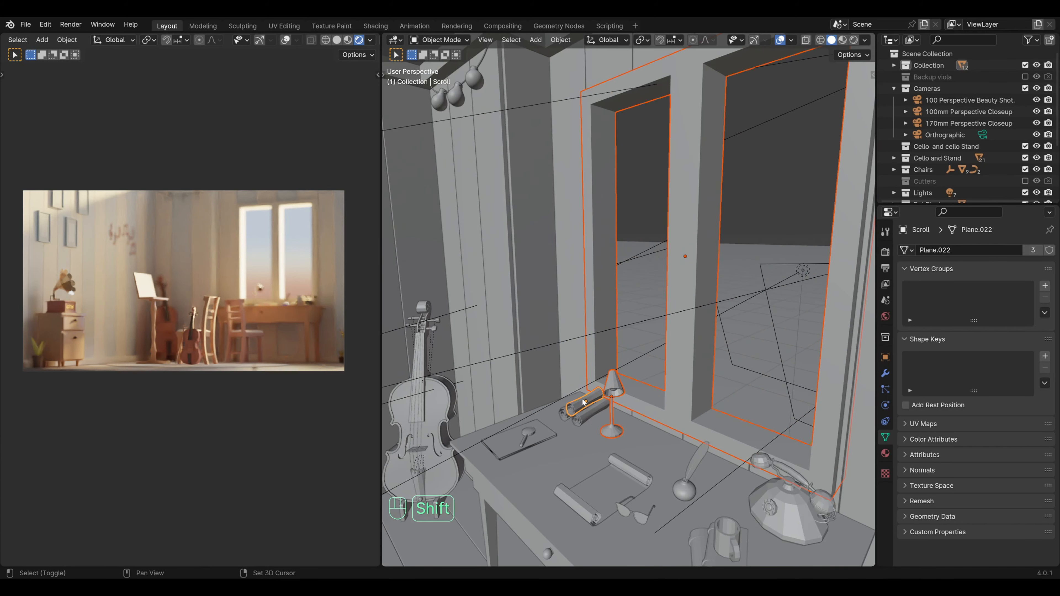
{"action": "left_click", "coordinate": [586, 419], "text": "shift"}
{"action": "left_click", "coordinate": [566, 413], "text": "shift"}
{"action": "left_click", "coordinate": [641, 476], "text": "shift"}
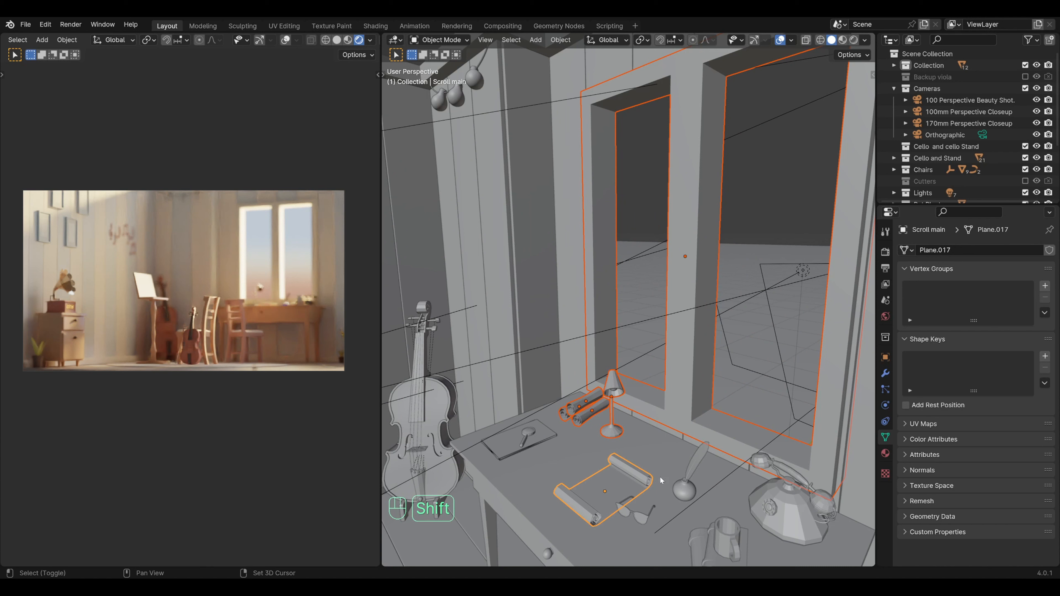
{"action": "left_click", "coordinate": [690, 473], "text": "shift"}
{"action": "left_click", "coordinate": [550, 435], "text": "shift"}
{"action": "left_click", "coordinate": [534, 437], "text": "shift"}
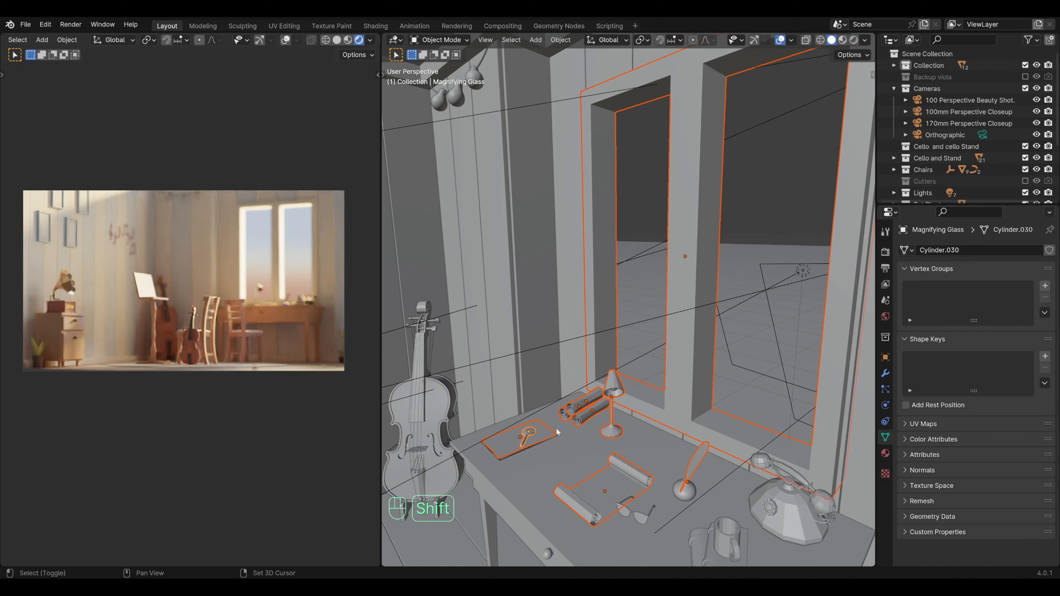
- Make the larger area light behind the window active, create a light linking collection for it, and add all selected props
{"action": "scroll", "coordinate": [686, 389], "scroll_direction": "down", "scroll_amount": 6}
{"action": "middle_click_drag", "start_coordinate": [681, 390], "coordinate": [658, 383]}
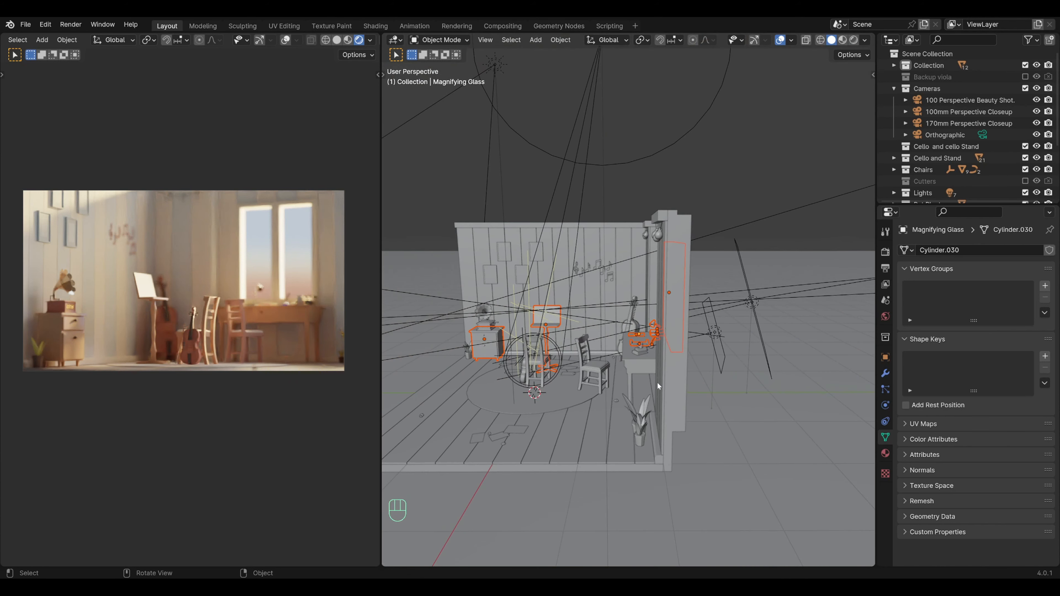
{"action": "left_click", "coordinate": [751, 304], "text": "shift"}
{"action": "middle_click_drag", "start_coordinate": [751, 303], "coordinate": [782, 392]}
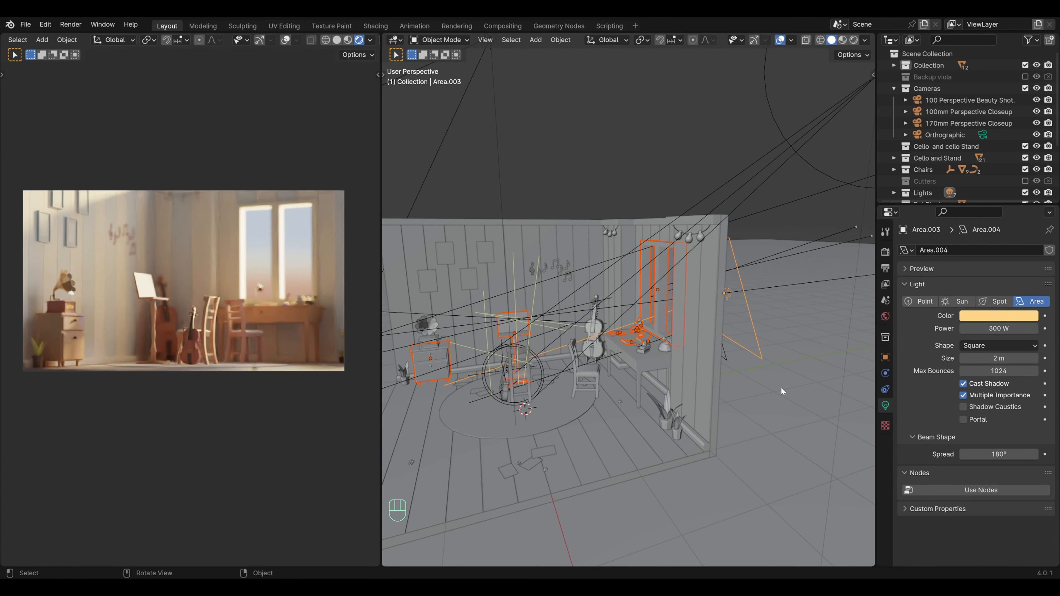
{"action": "left_click", "coordinate": [886, 358]}
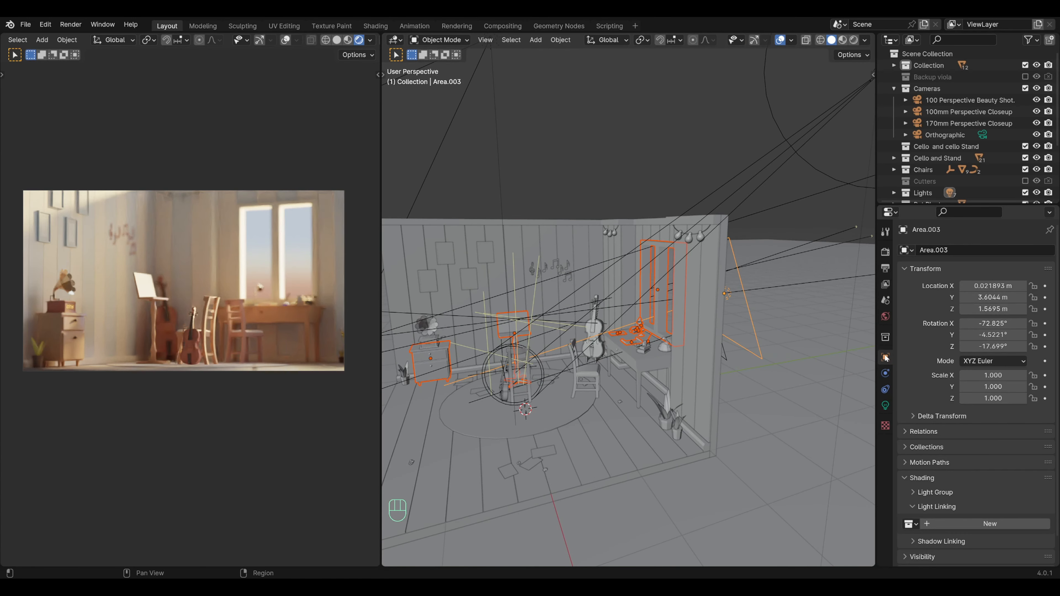
{"action": "scroll", "coordinate": [935, 426], "scroll_direction": "down", "scroll_amount": 2}
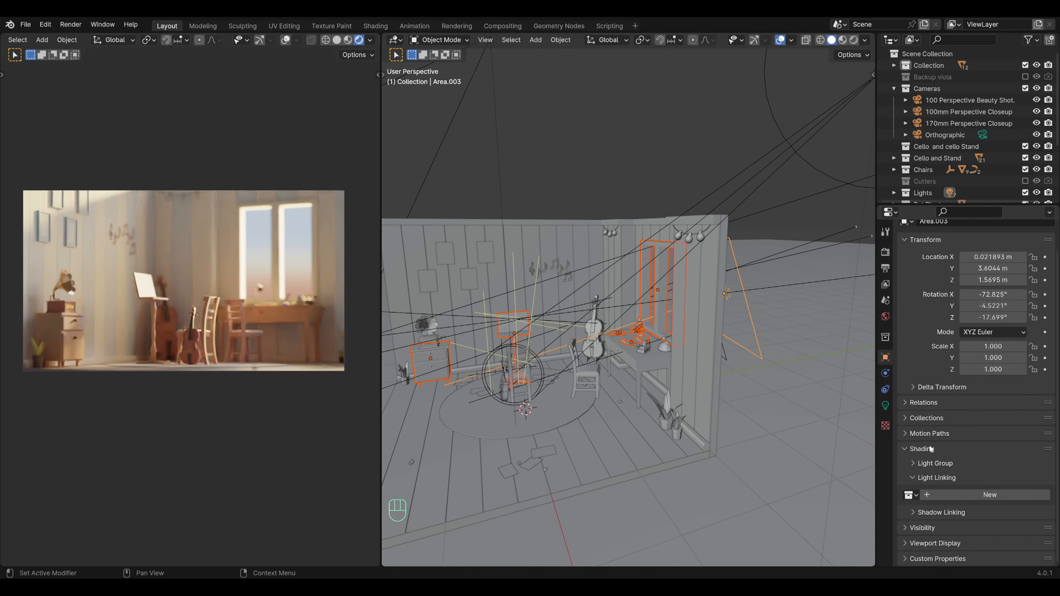
{"action": "left_click", "coordinate": [995, 495]}
{"action": "scroll", "coordinate": [957, 477], "scroll_direction": "down", "scroll_amount": 3}
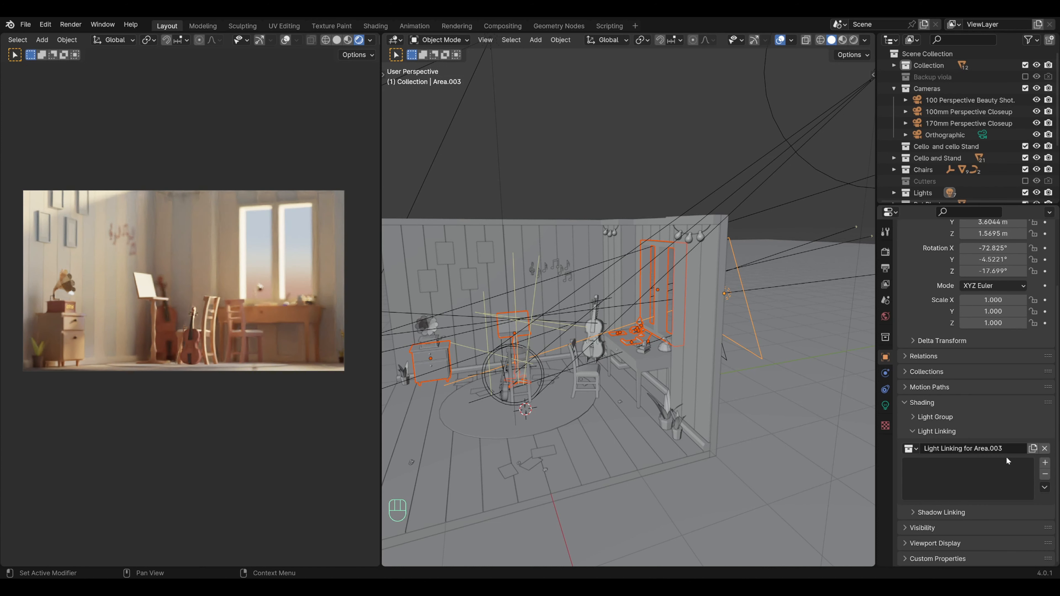
{"action": "left_click", "coordinate": [1046, 464]}
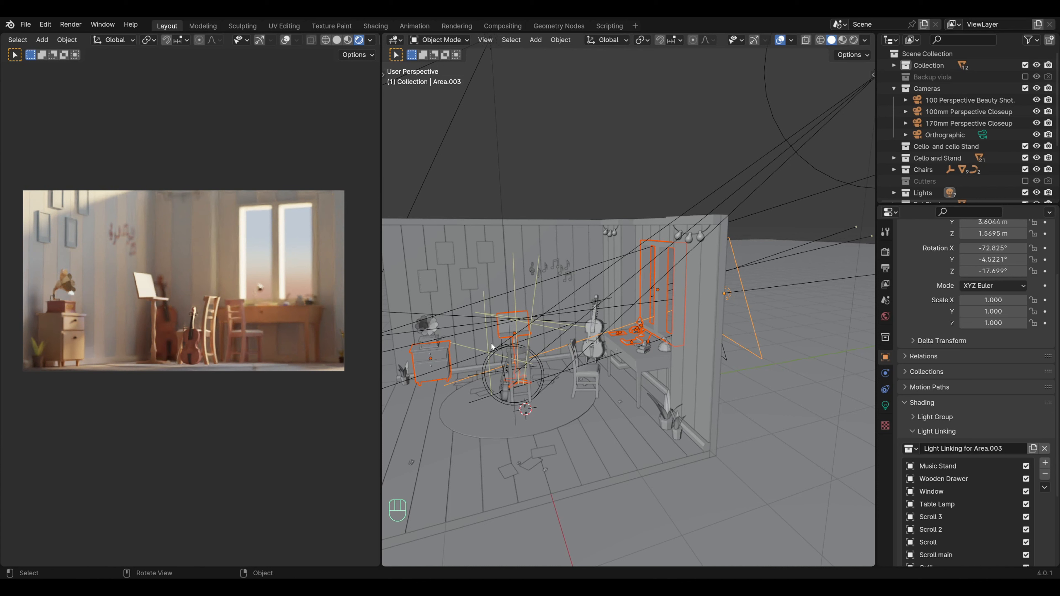
- Select only the newly linked area light and compare the closeup render with it hidden and restored, checking the music stand and drawer
{"action": "left_click", "coordinate": [729, 294]}
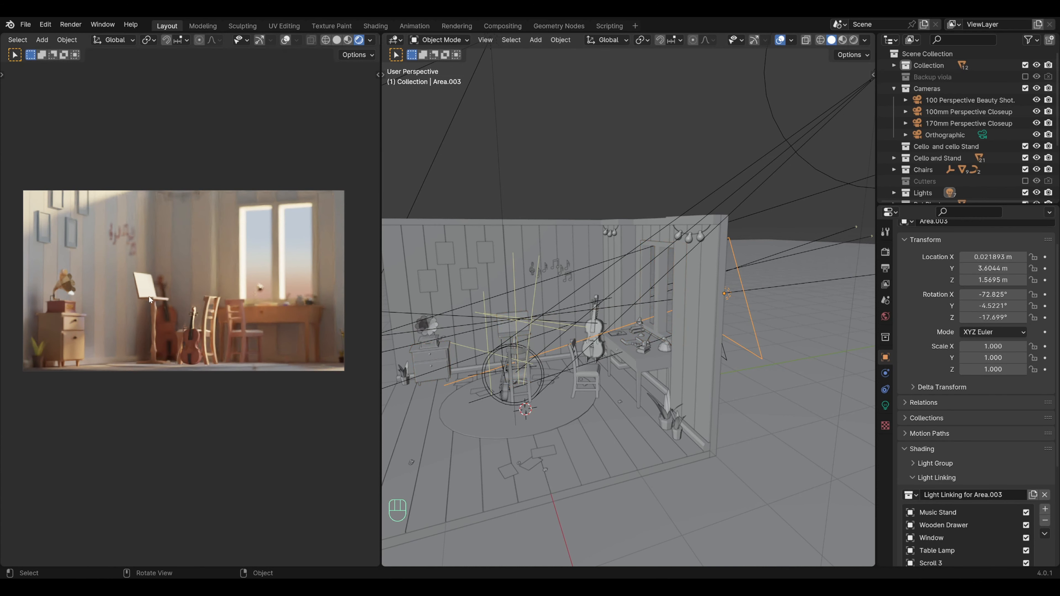
{"action": "scroll", "coordinate": [150, 301], "scroll_direction": "up", "scroll_amount": 5}
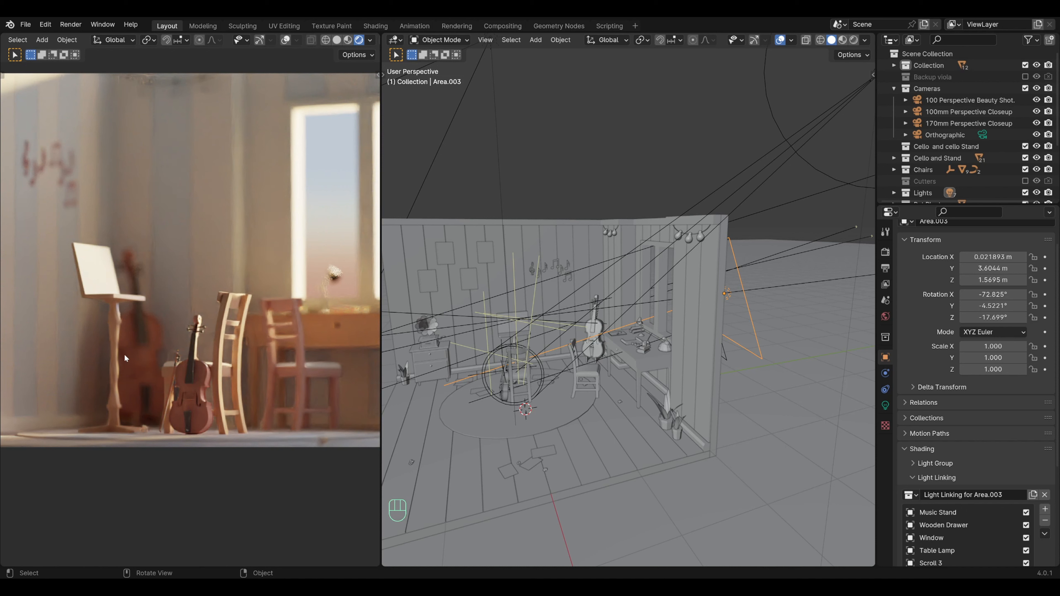
{"action": "scroll", "coordinate": [282, 231], "scroll_direction": "down", "scroll_amount": 5}
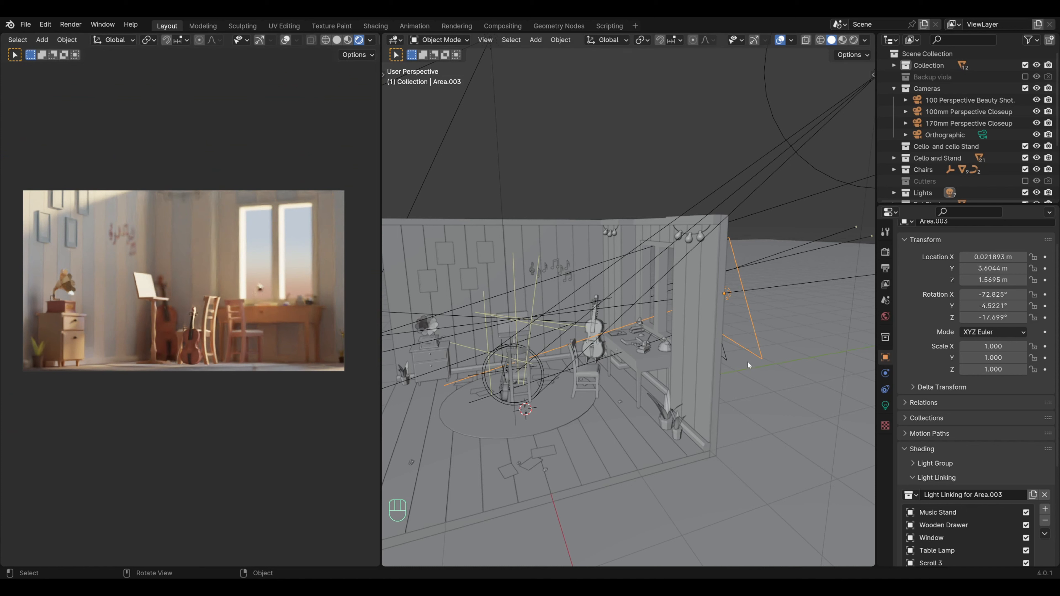
{"action": "key", "text": "h"}
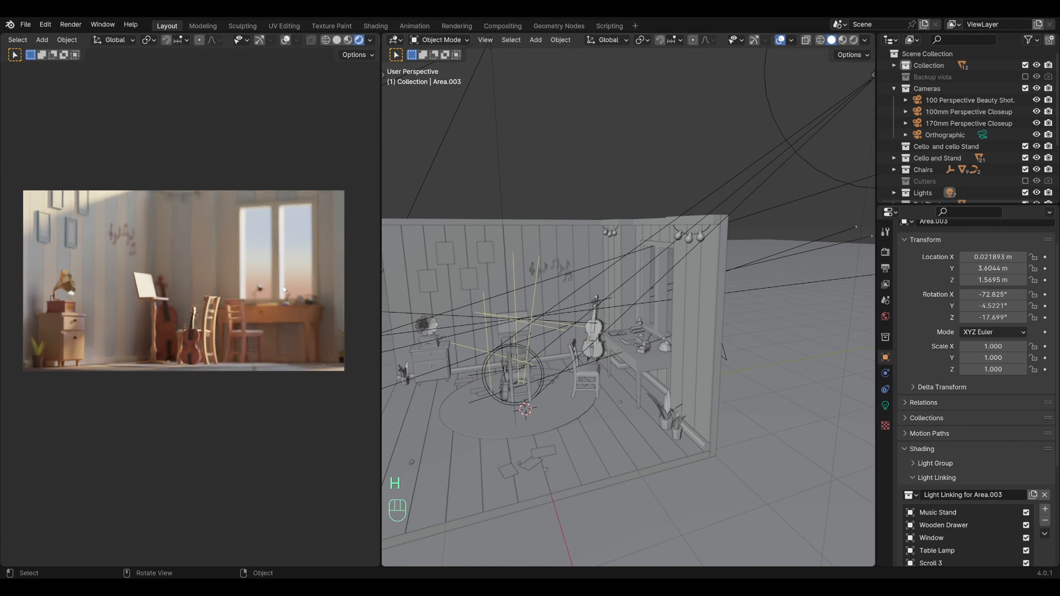
{"action": "key", "text": "ctrl+z"}
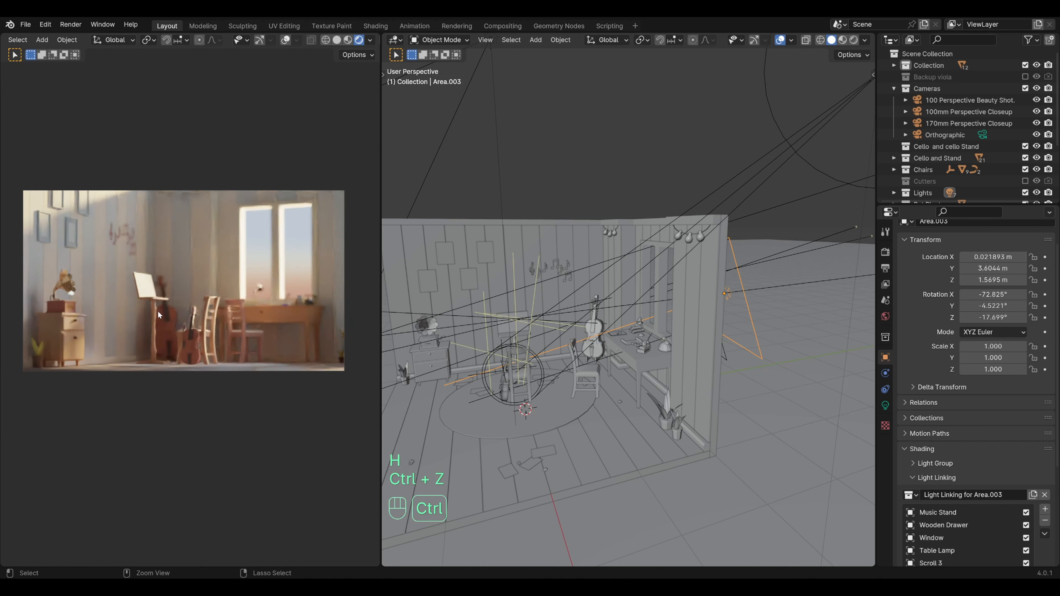